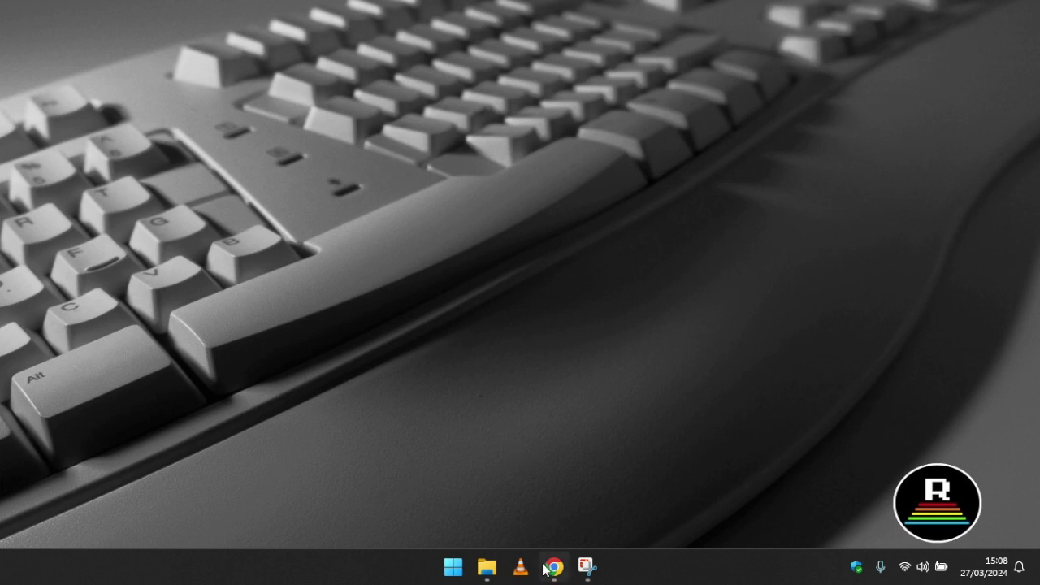
Switch to Chrome, search the web for "basiliskII emaculation" and accept all of Google's cookies.
{"action": "left_click", "coordinate": [553, 567]}
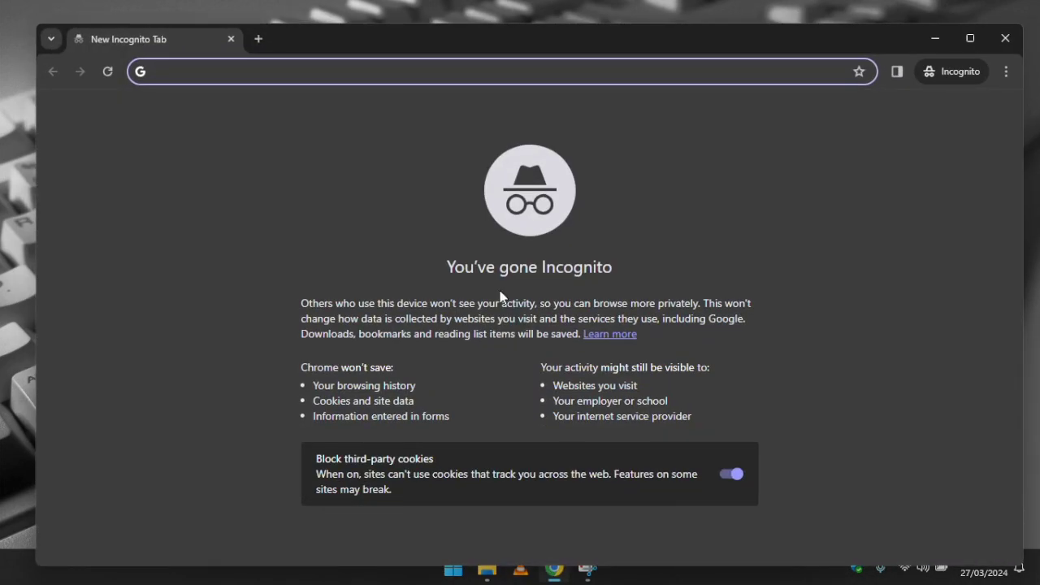
{"action": "type", "text": "basiliskl"}
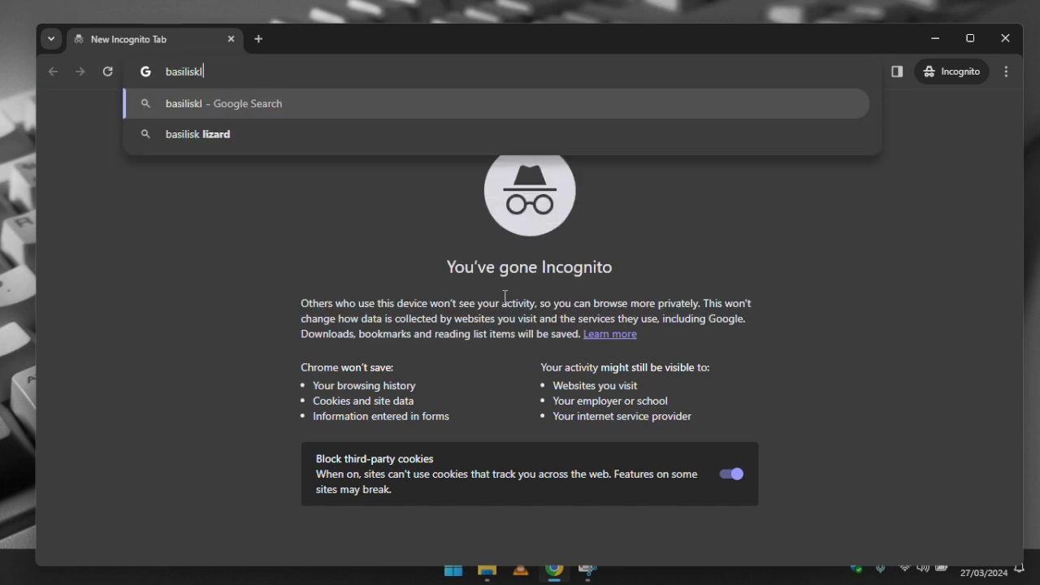
{"action": "type", "text": "l emaculation"}
{"action": "key", "text": "Return"}
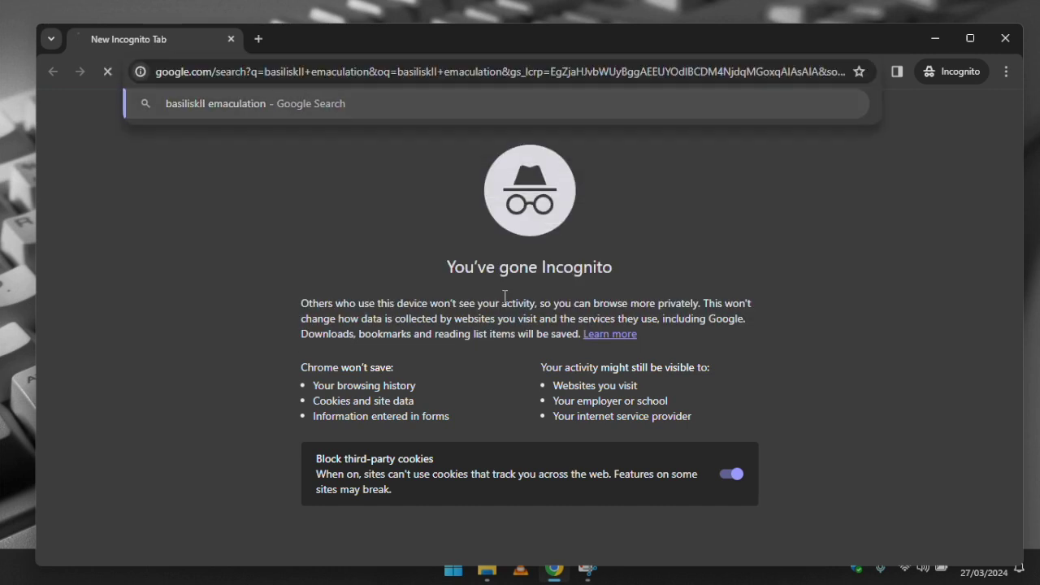
{"action": "scroll", "coordinate": [662, 414], "scroll_direction": "down", "scroll_amount": 3}
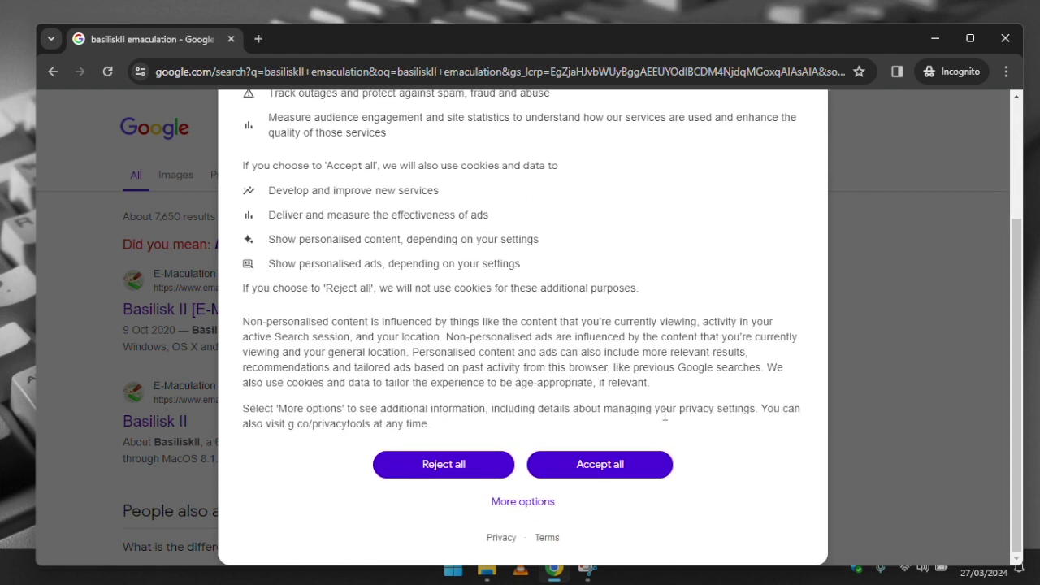
{"action": "left_click", "coordinate": [616, 474]}
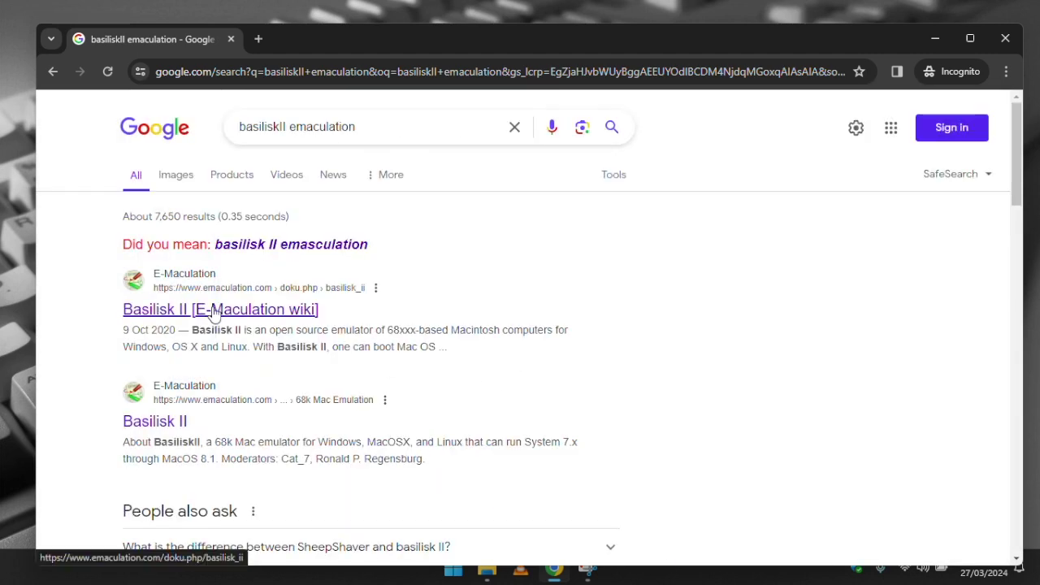
From the E-Maculation wiki's Basilisk II page, download the most recent Windows build (19-01-2024) as a zip into Downloads.
{"action": "left_click", "coordinate": [214, 310]}
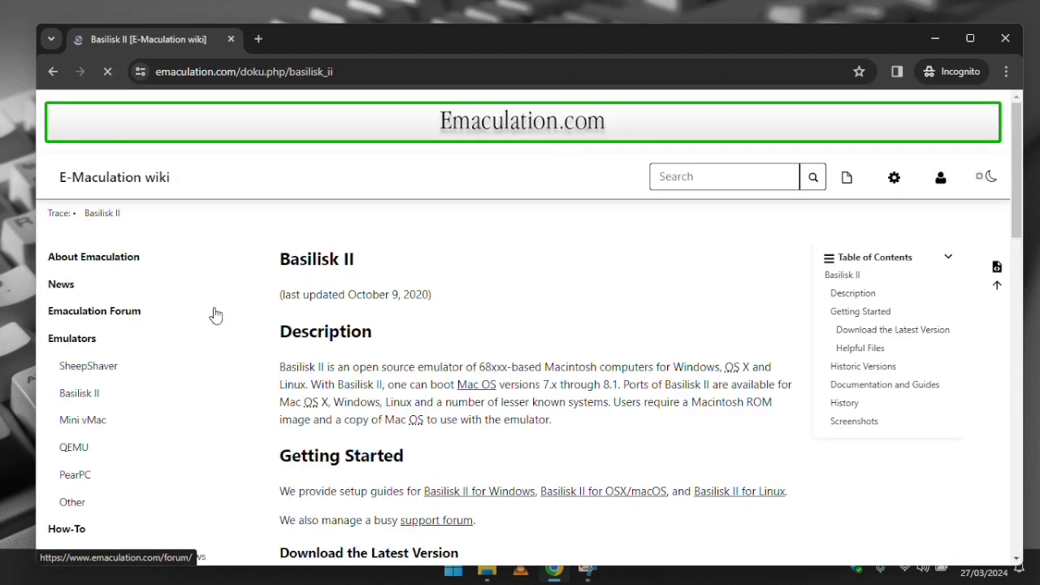
{"action": "scroll", "coordinate": [588, 396], "scroll_direction": "down", "scroll_amount": 2}
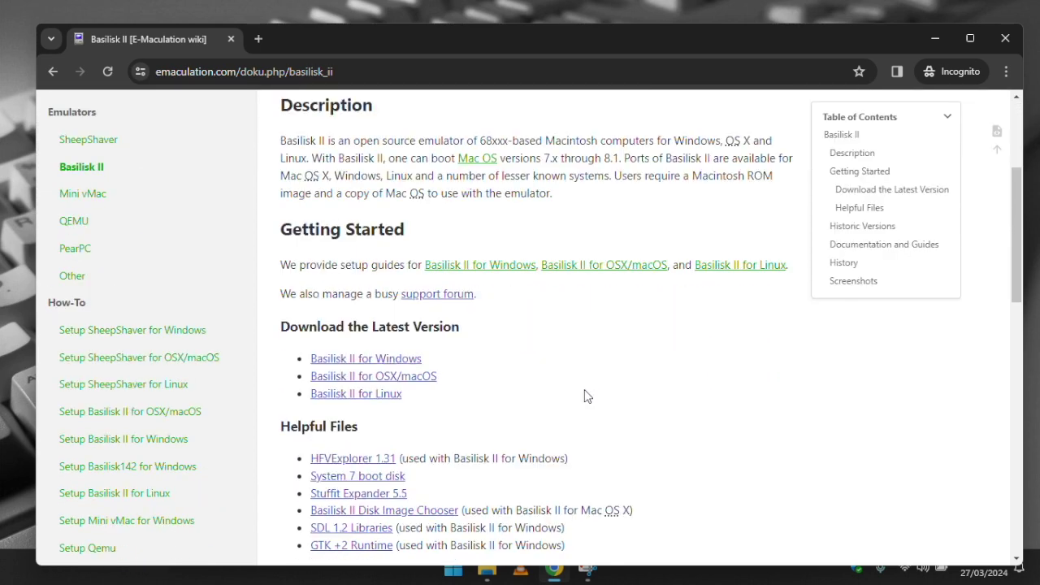
{"action": "left_click", "coordinate": [366, 360]}
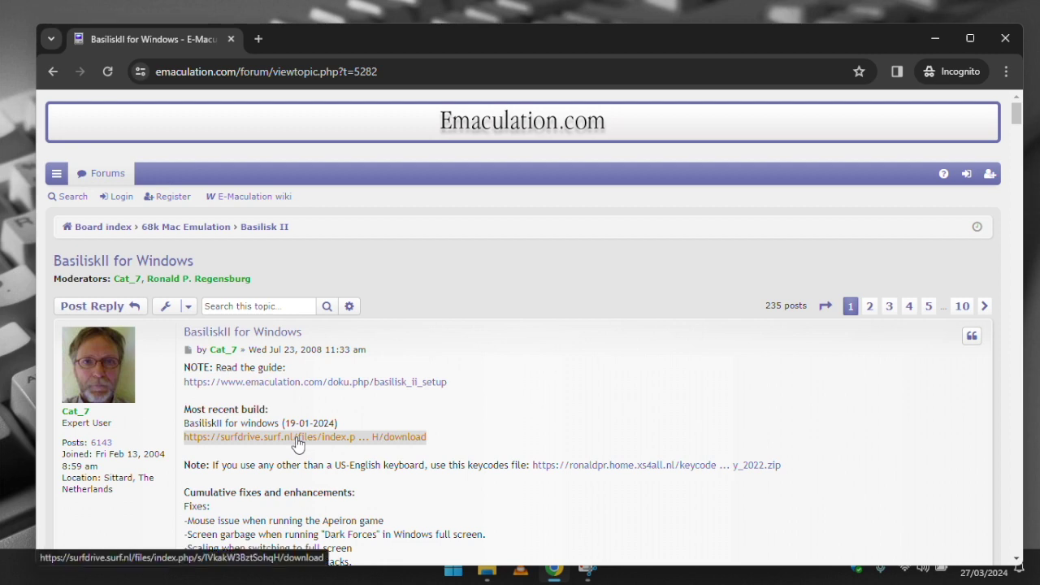
{"action": "left_click", "coordinate": [298, 445]}
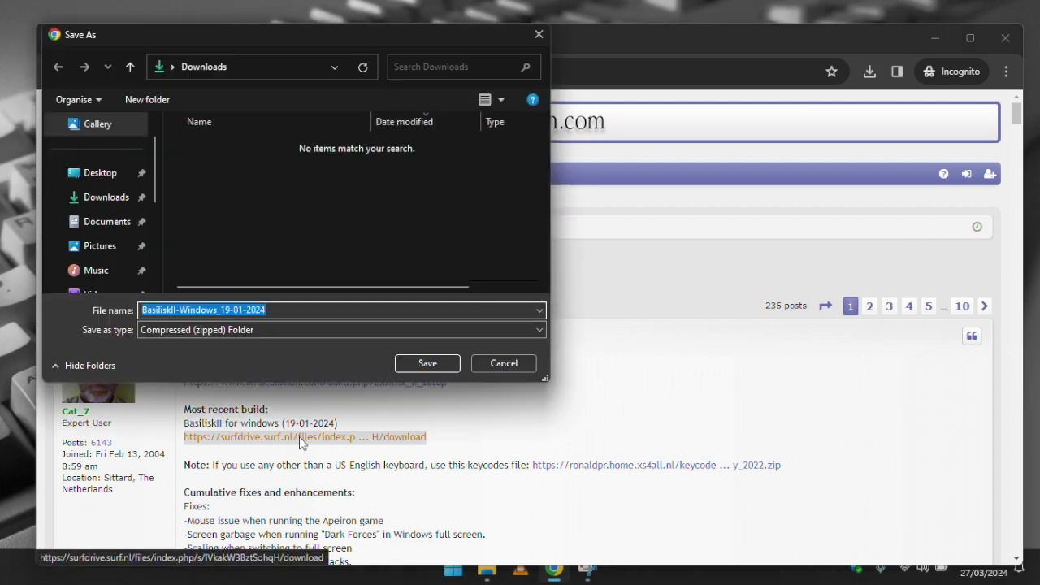
{"action": "left_click", "coordinate": [413, 362]}
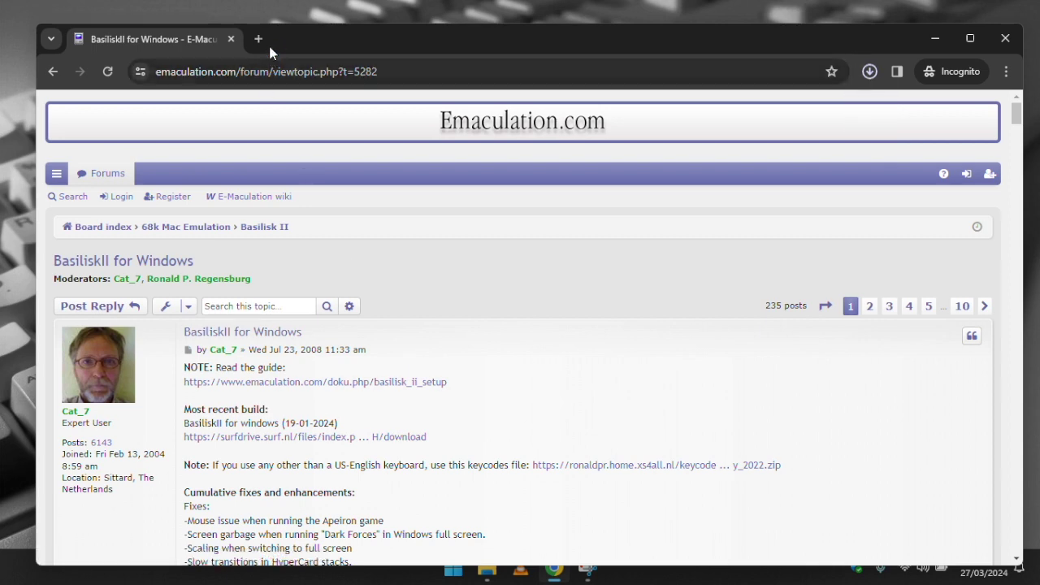
Search the web for "redundant robot sheepshaver" in a new tab.
{"action": "left_click", "coordinate": [262, 41]}
{"action": "type", "text": "redun"}
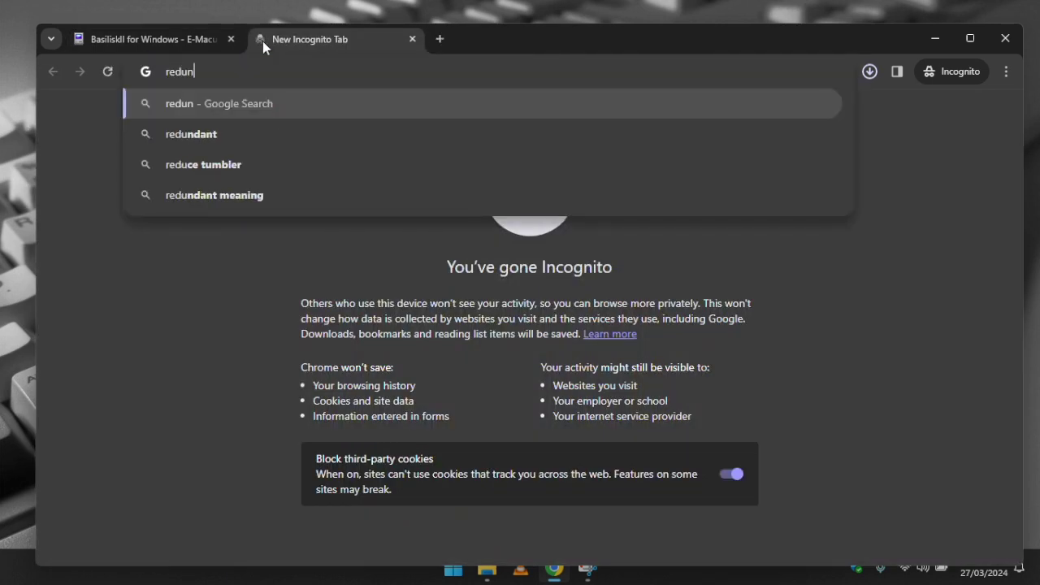
{"action": "type", "text": "dant robot shee"}
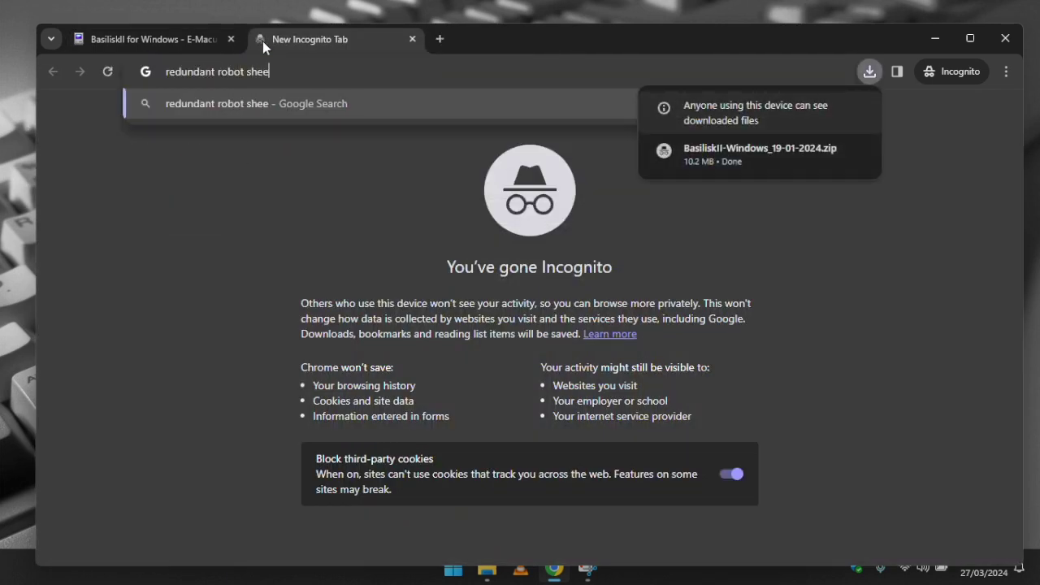
{"action": "type", "text": "pshave"}
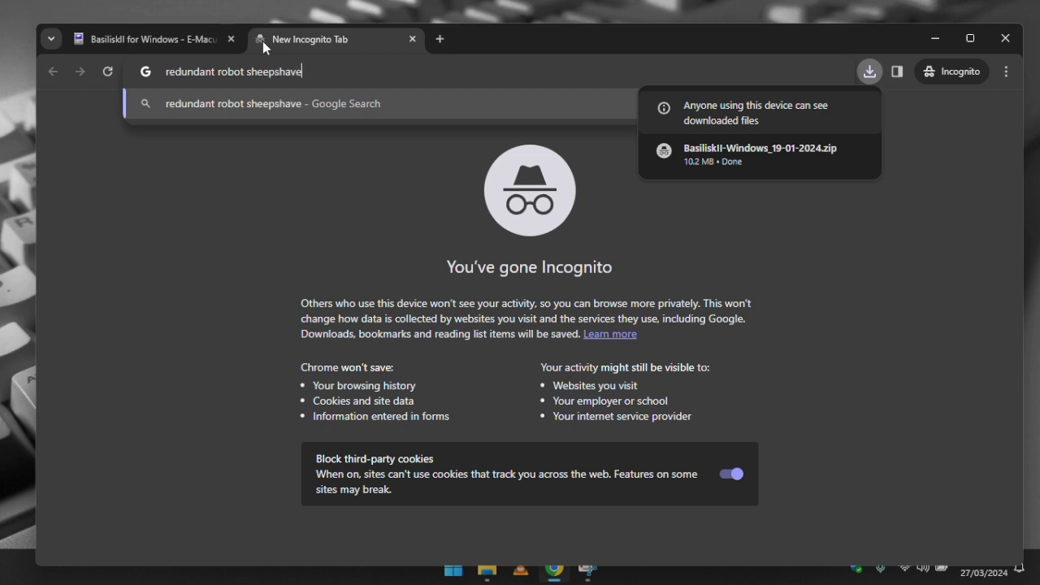
{"action": "type", "text": "r"}
{"action": "key", "text": "Return"}
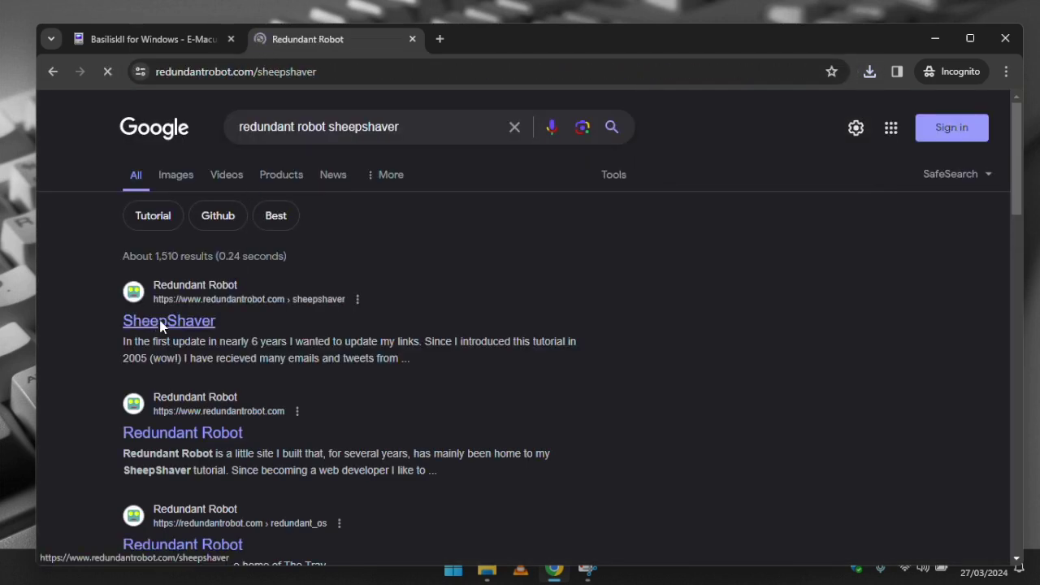
Download the Performa ROM from Redundant Robot's SheepShaver page, saving it as 1mbMacrom in Downloads.
{"action": "scroll", "coordinate": [340, 409], "scroll_direction": "down", "scroll_amount": 5}
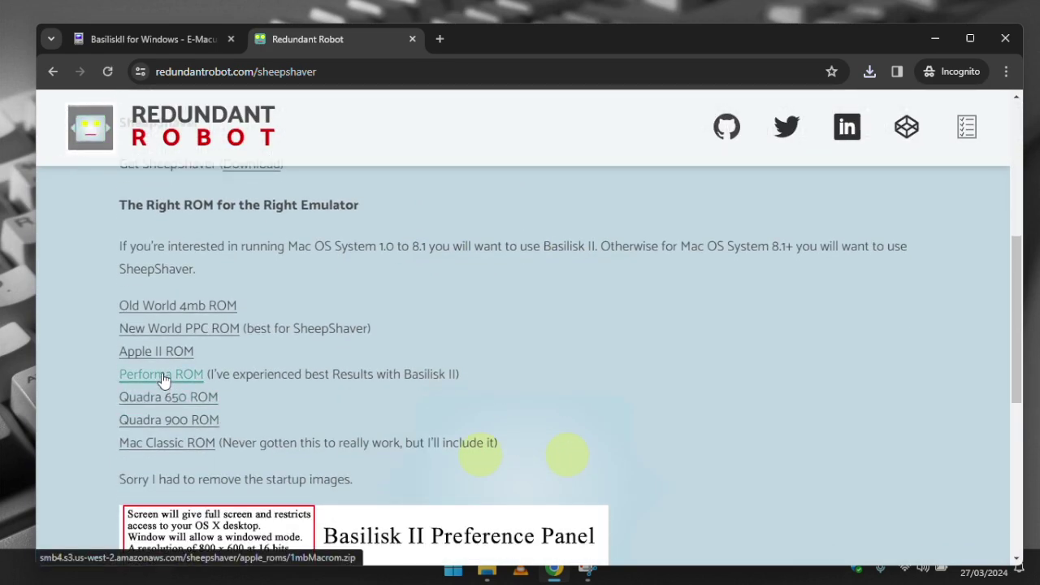
{"action": "left_click", "coordinate": [162, 372]}
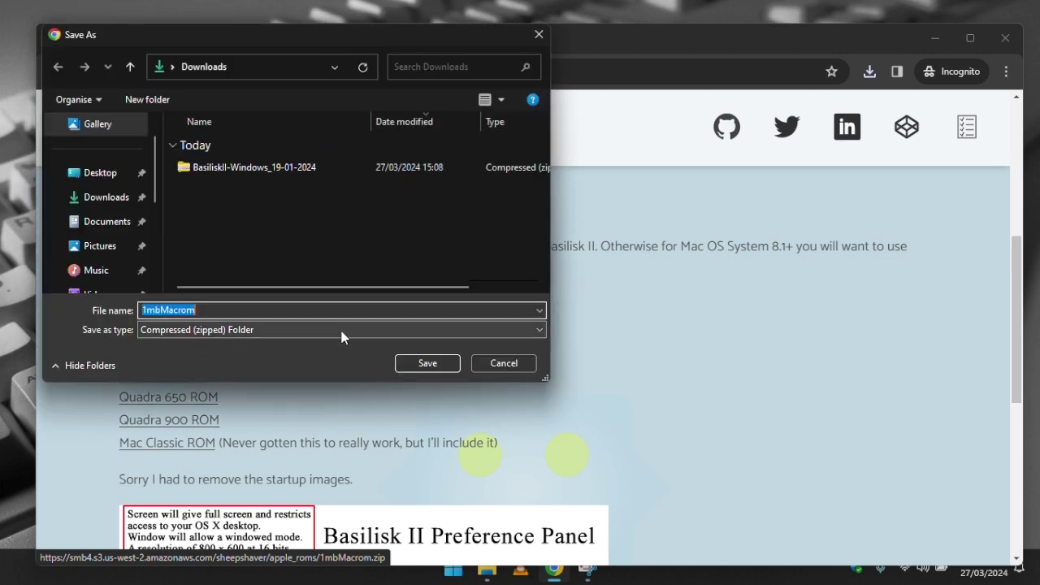
{"action": "left_click", "coordinate": [428, 363]}
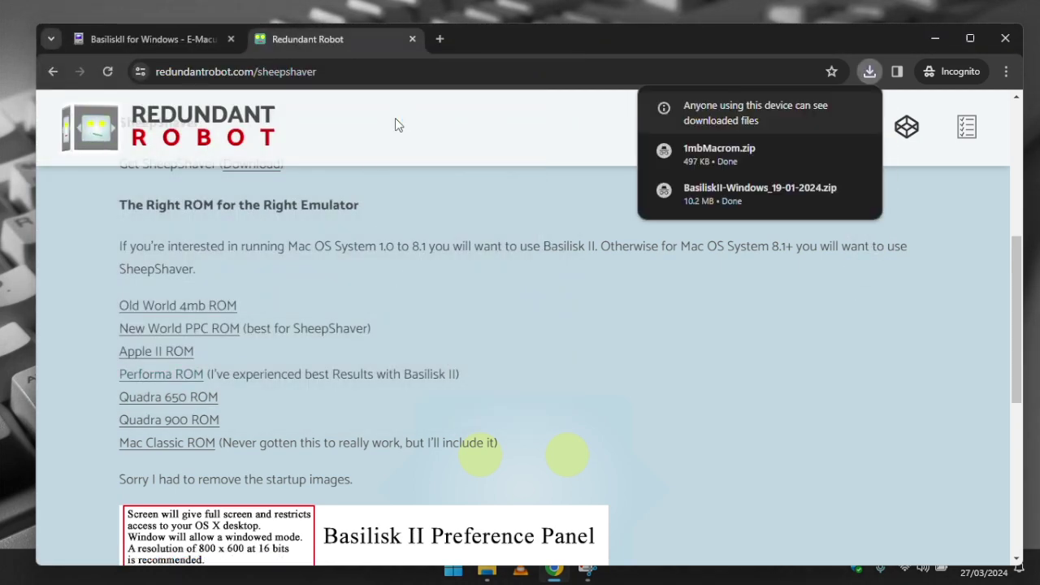
Find "winworld" in a new tab, open the WinWorld home page and consent to its data use.
{"action": "key", "text": "ctrl+t"}
{"action": "left_click", "coordinate": [365, 70]}
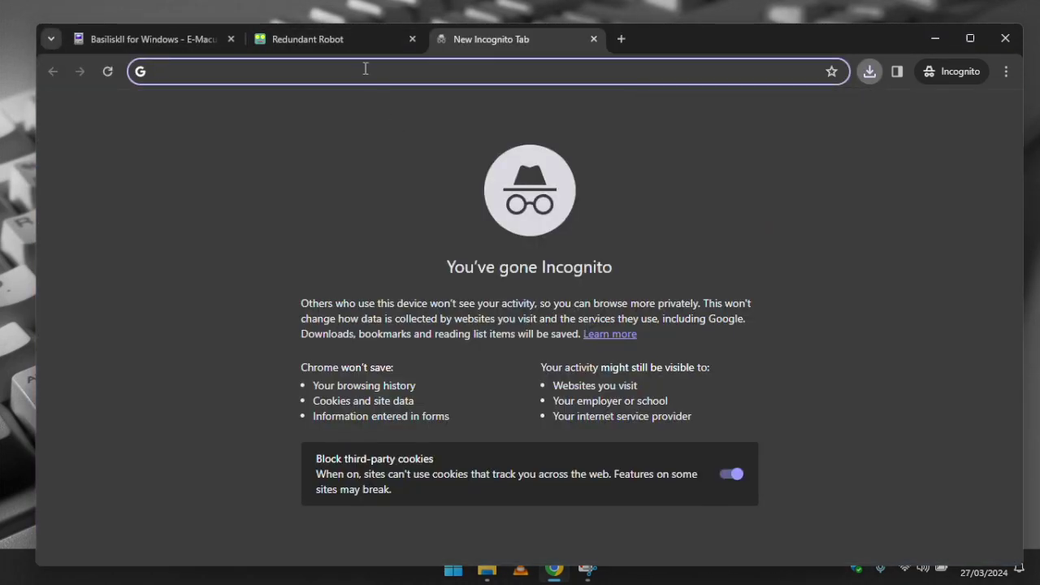
{"action": "type", "text": "winworld"}
{"action": "key", "text": "Return"}
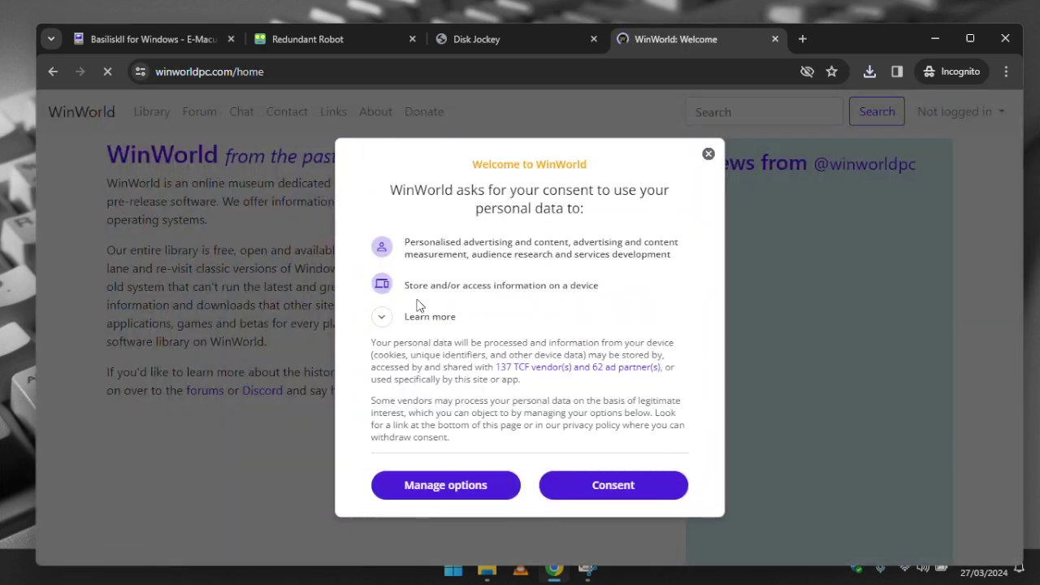
{"action": "left_click", "coordinate": [655, 488]}
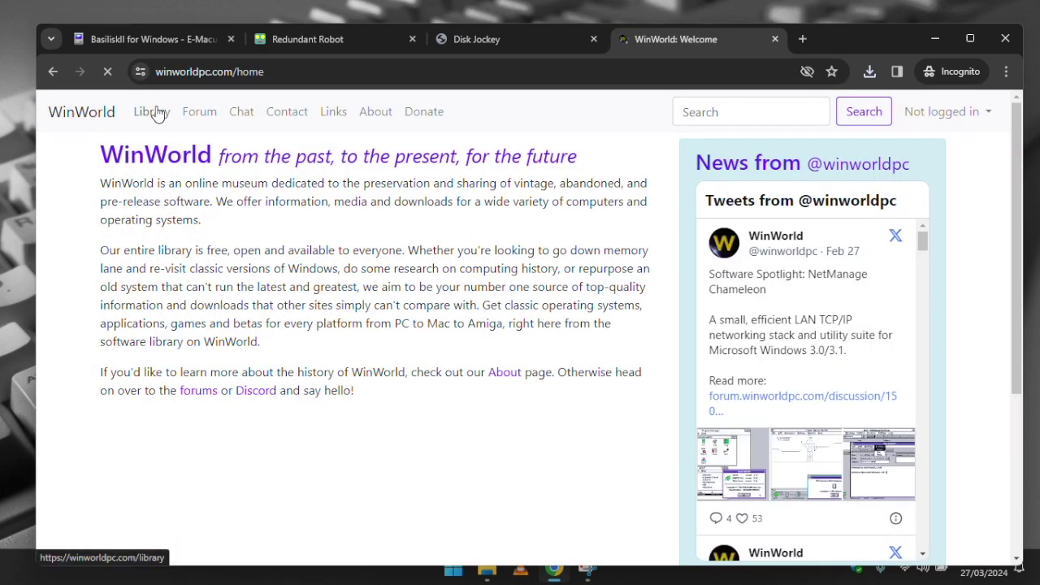
Open Mac OS 8 in WinWorld's operating system library and go to the downloads of release 8.1.
{"action": "left_click", "coordinate": [158, 114]}
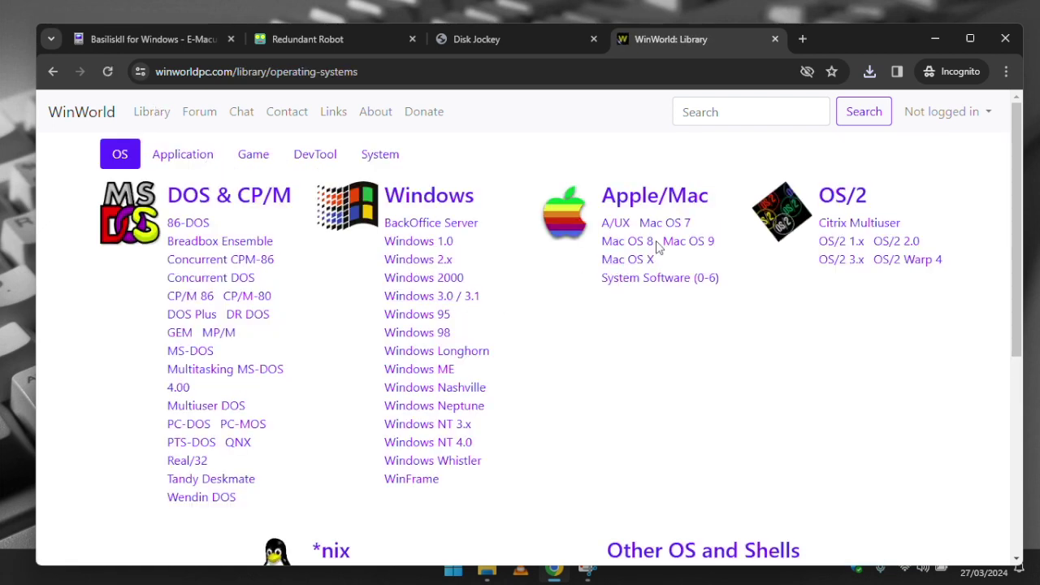
{"action": "left_click", "coordinate": [629, 241]}
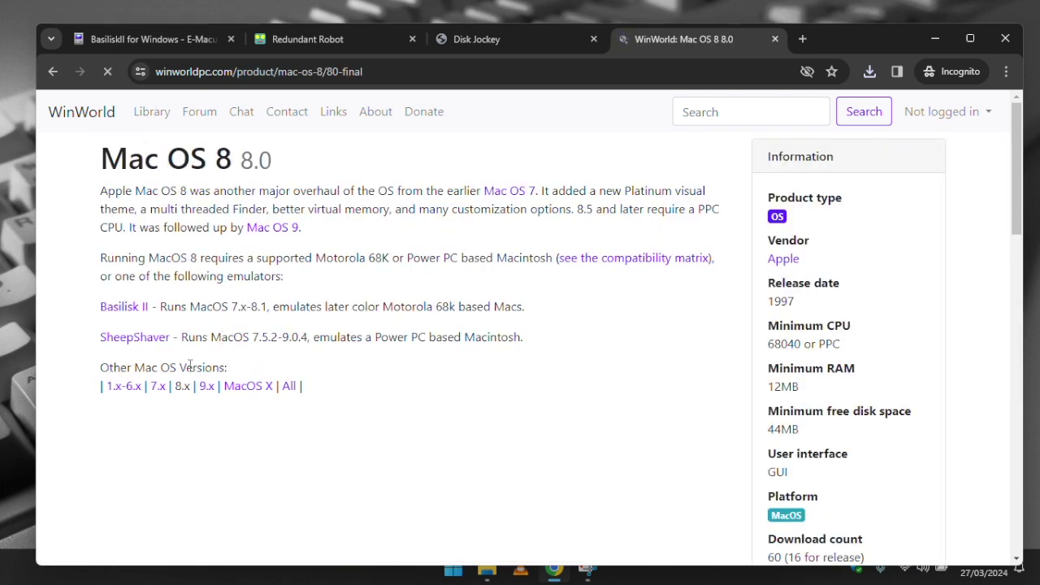
{"action": "scroll", "coordinate": [179, 398], "scroll_direction": "down", "scroll_amount": 4}
{"action": "left_click", "coordinate": [313, 308]}
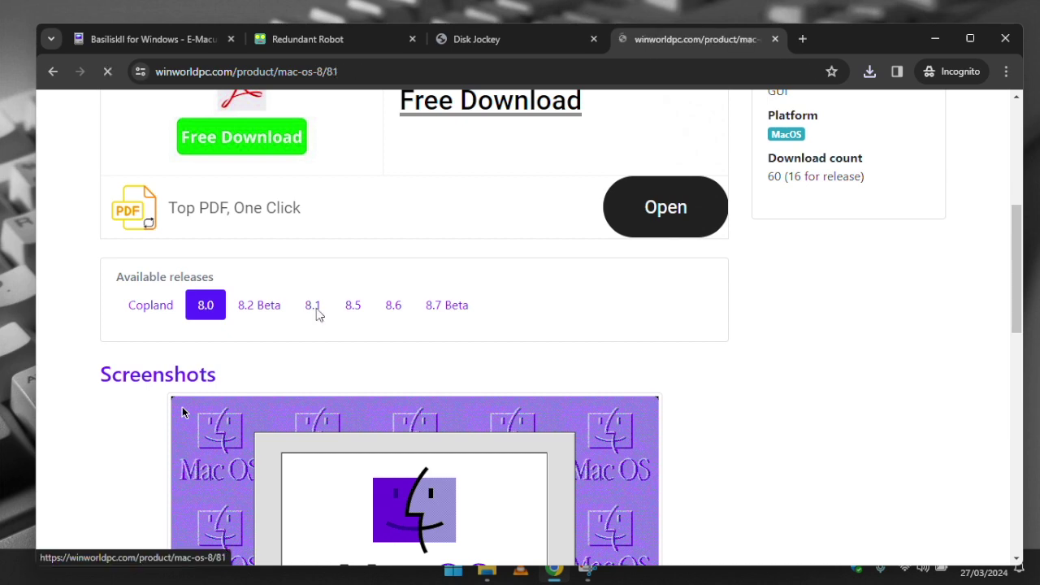
{"action": "scroll", "coordinate": [57, 341], "scroll_direction": "down", "scroll_amount": 6}
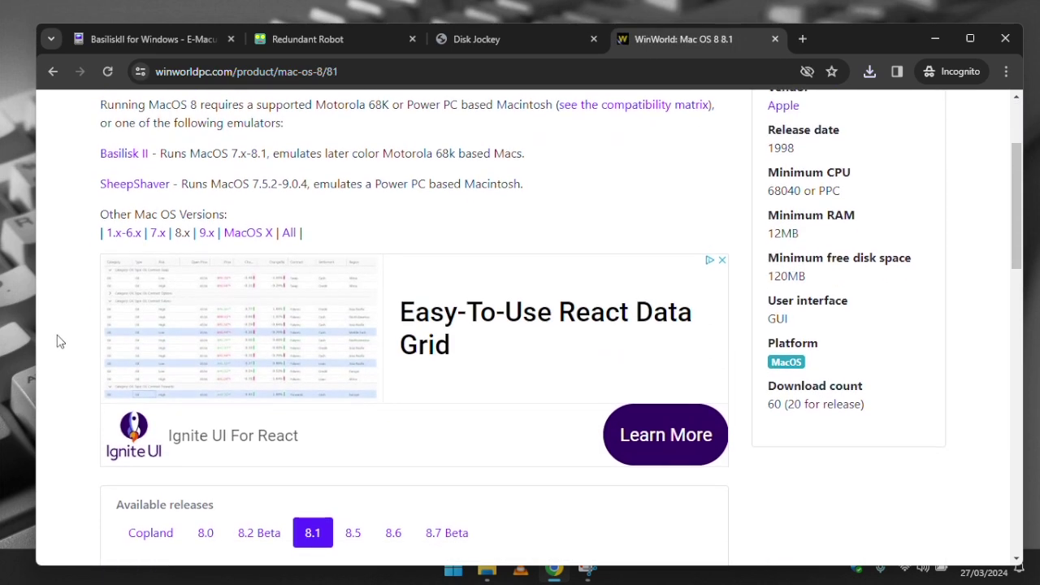
{"action": "scroll", "coordinate": [57, 341], "scroll_direction": "down", "scroll_amount": 4}
{"action": "scroll", "coordinate": [57, 342], "scroll_direction": "down", "scroll_amount": 3}
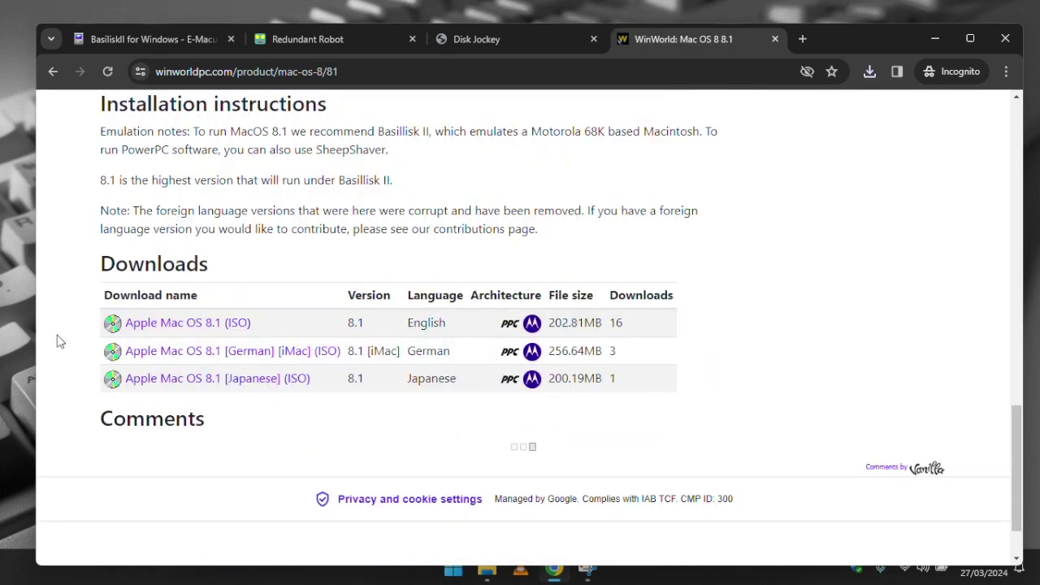
Download the English Apple Mac OS 8.1 (ISO) archive from the Server 1 mirror in Quebec into Downloads.
{"action": "left_click", "coordinate": [188, 324]}
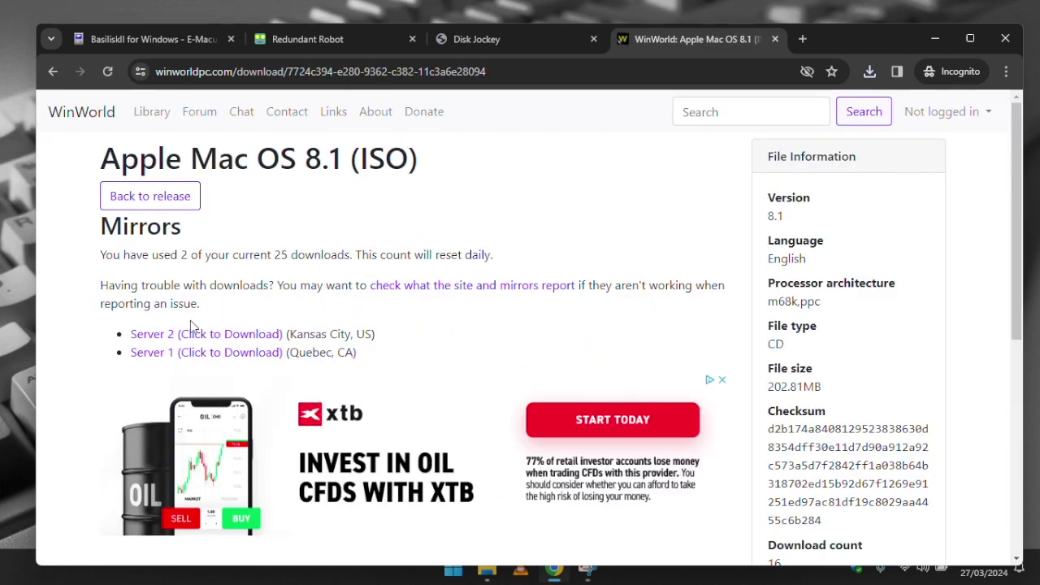
{"action": "left_click_drag", "start_coordinate": [886, 23], "coordinate": [886, 50]}
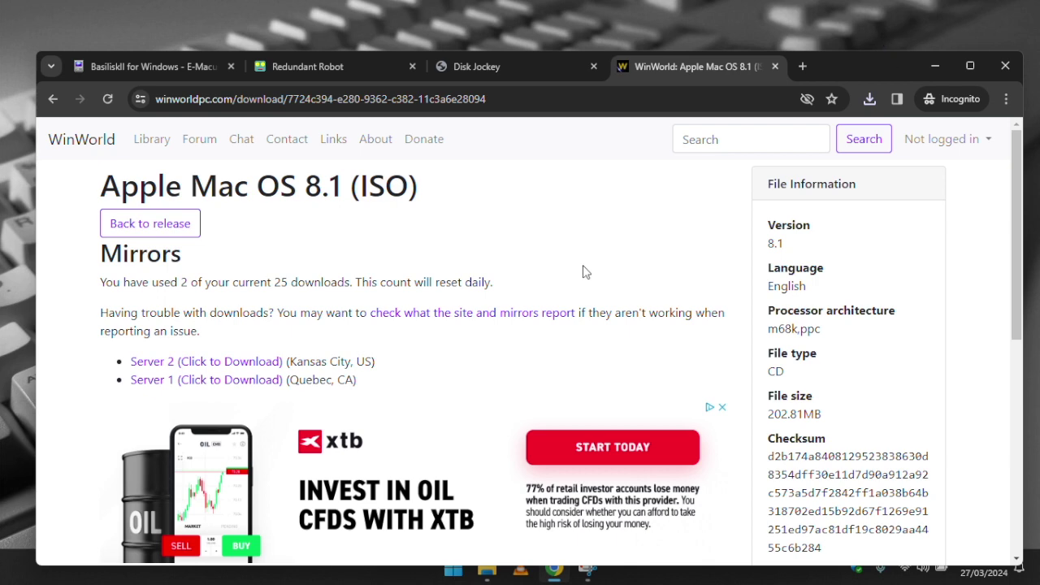
{"action": "left_click", "coordinate": [869, 99]}
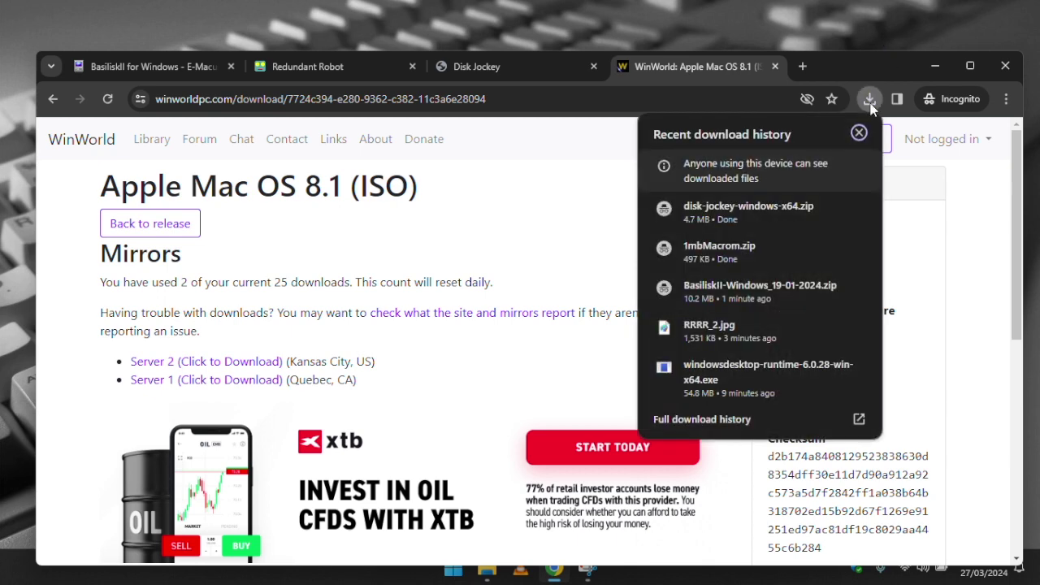
{"action": "left_click", "coordinate": [175, 381]}
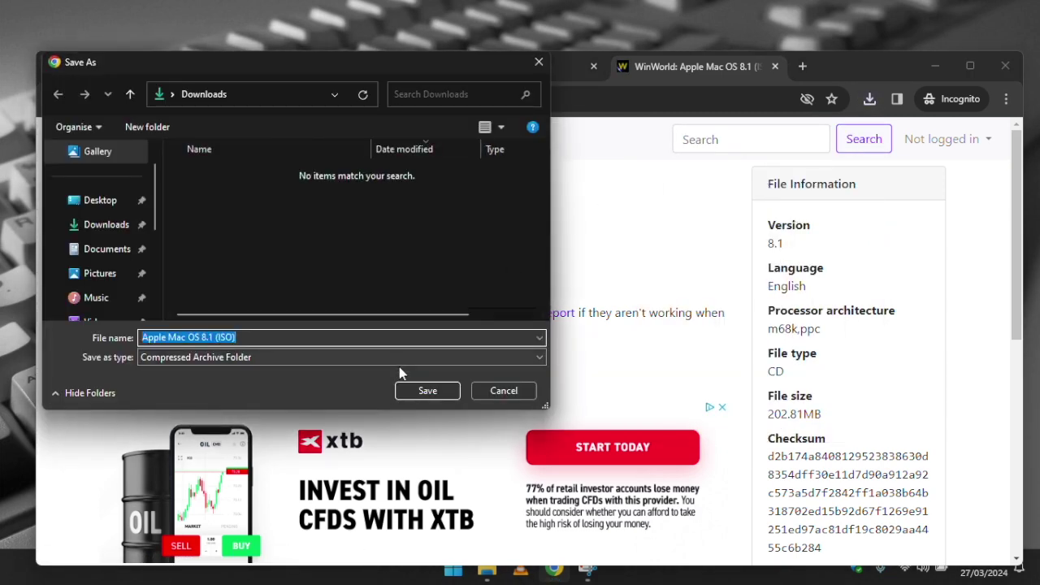
{"action": "left_click", "coordinate": [427, 391]}
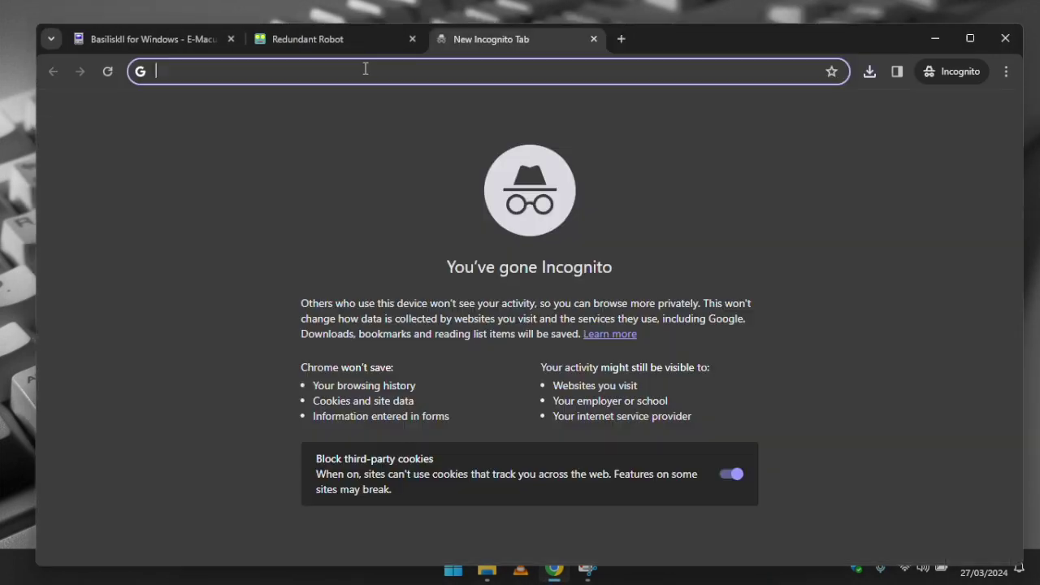
Search the web for "apple disk jockey".
{"action": "type", "text": "apple disk"}
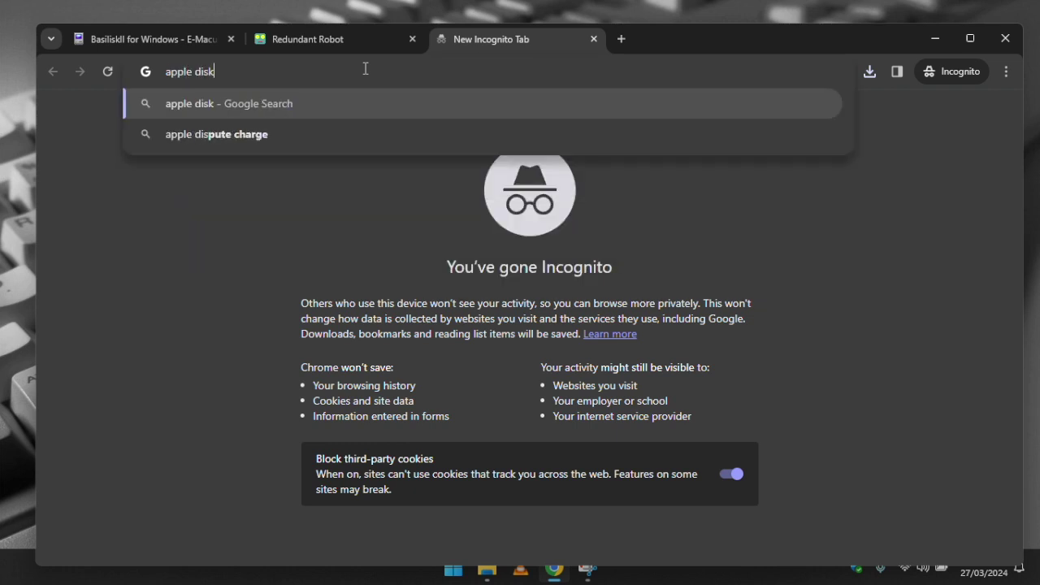
{"action": "type", "text": " jockey"}
{"action": "key", "text": "Return"}
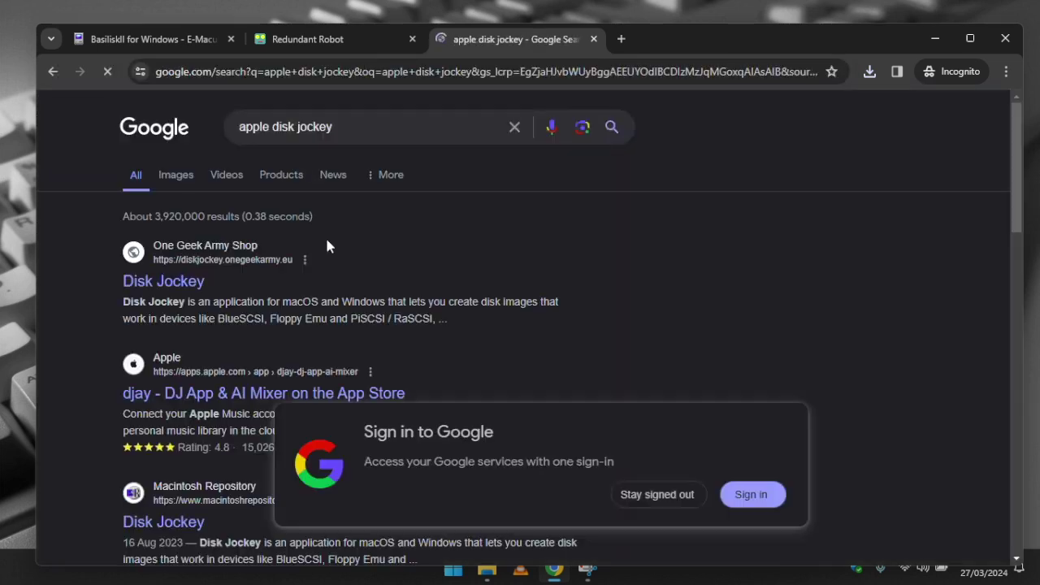
Open the Disk Jockey site from the search results and download Disk Jockey for Windows (x64) into Downloads.
{"action": "left_click", "coordinate": [167, 283]}
{"action": "left_click", "coordinate": [545, 252]}
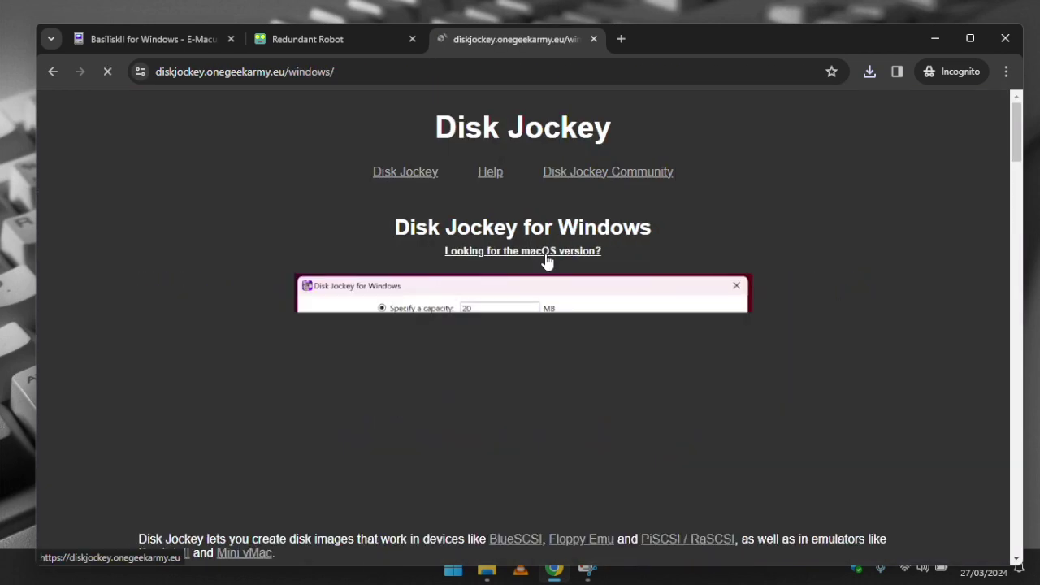
{"action": "scroll", "coordinate": [499, 314], "scroll_direction": "down", "scroll_amount": 5}
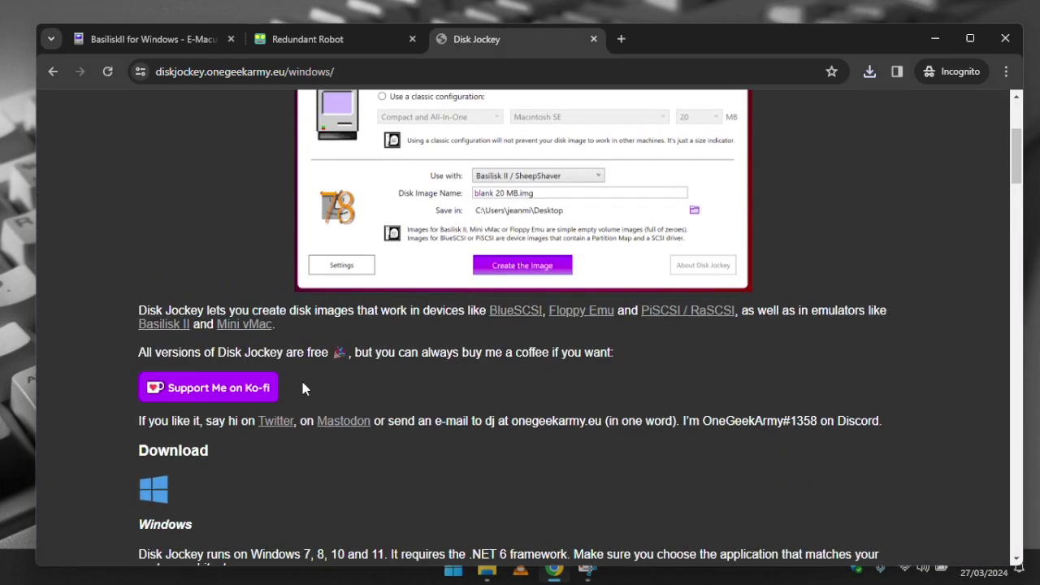
{"action": "left_click", "coordinate": [274, 368]}
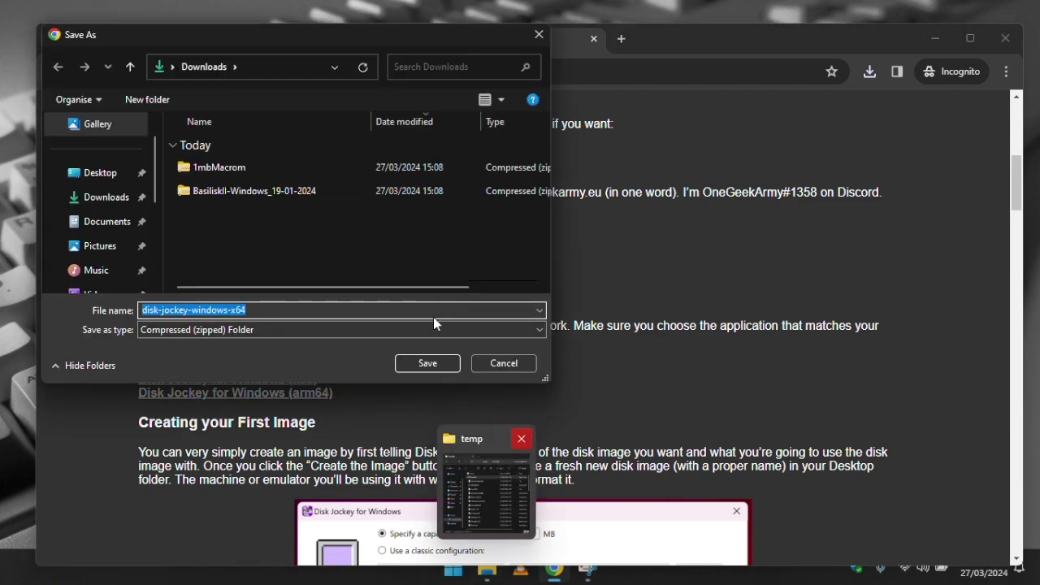
{"action": "left_click", "coordinate": [428, 363]}
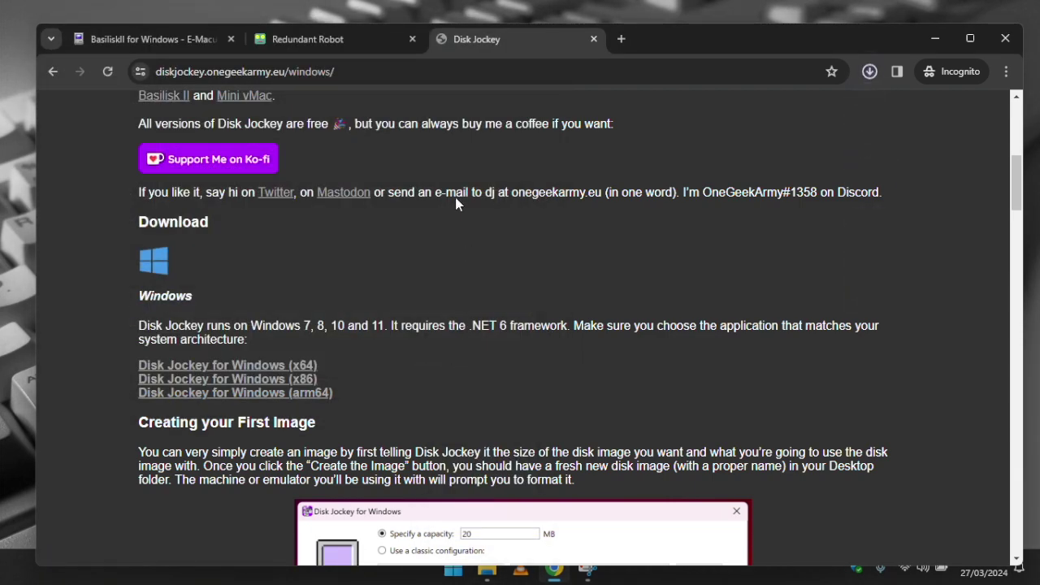
Switch to File Explorer, widen the temp folder's window and create a folder named BasiliskII in C:\temp.
{"action": "key", "text": "super+d"}
{"action": "left_click", "coordinate": [488, 567]}
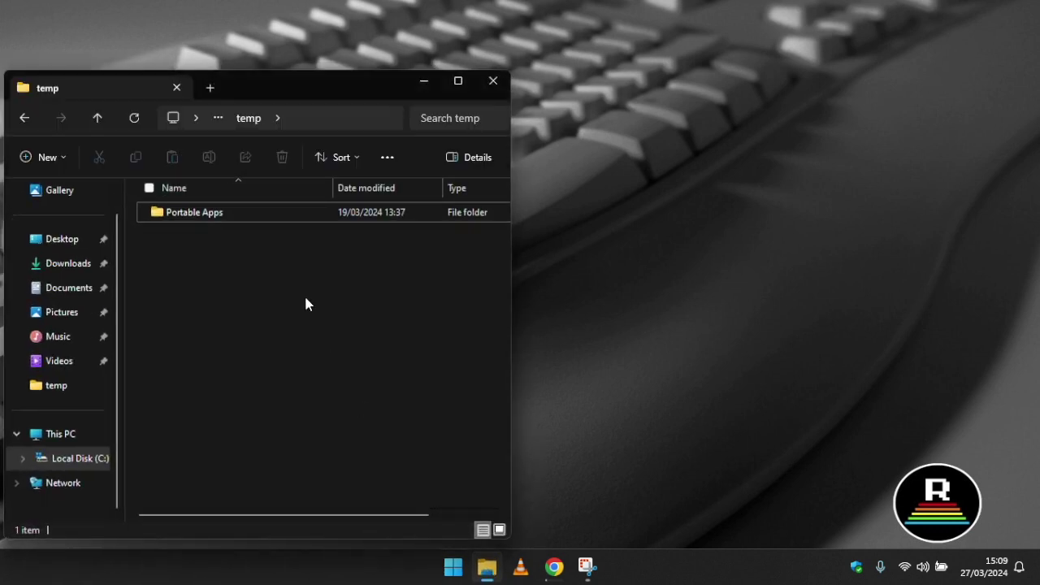
{"action": "left_click_drag", "start_coordinate": [511, 327], "coordinate": [734, 323]}
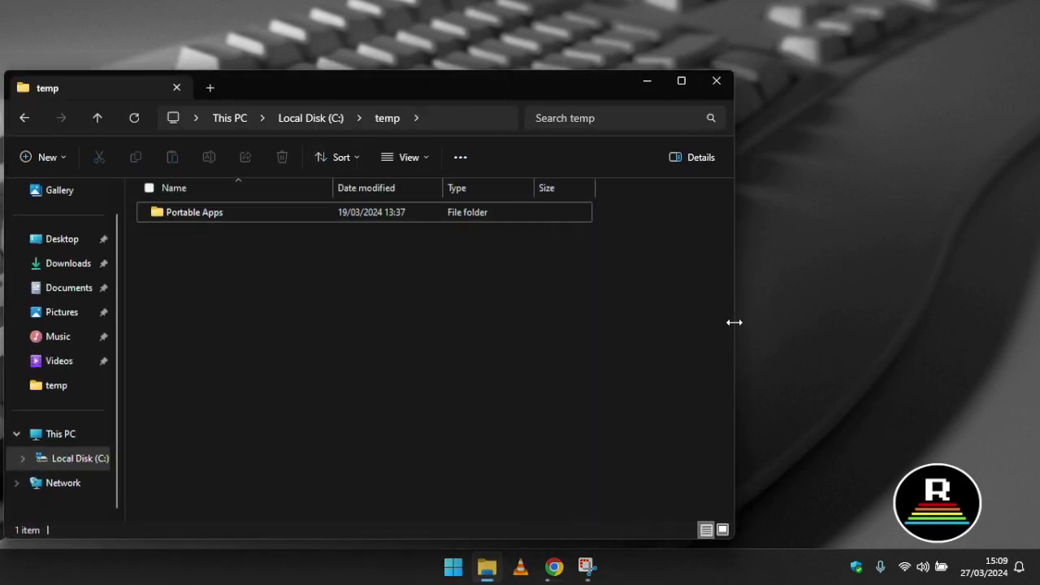
{"action": "left_click", "coordinate": [61, 155]}
{"action": "left_click", "coordinate": [68, 193]}
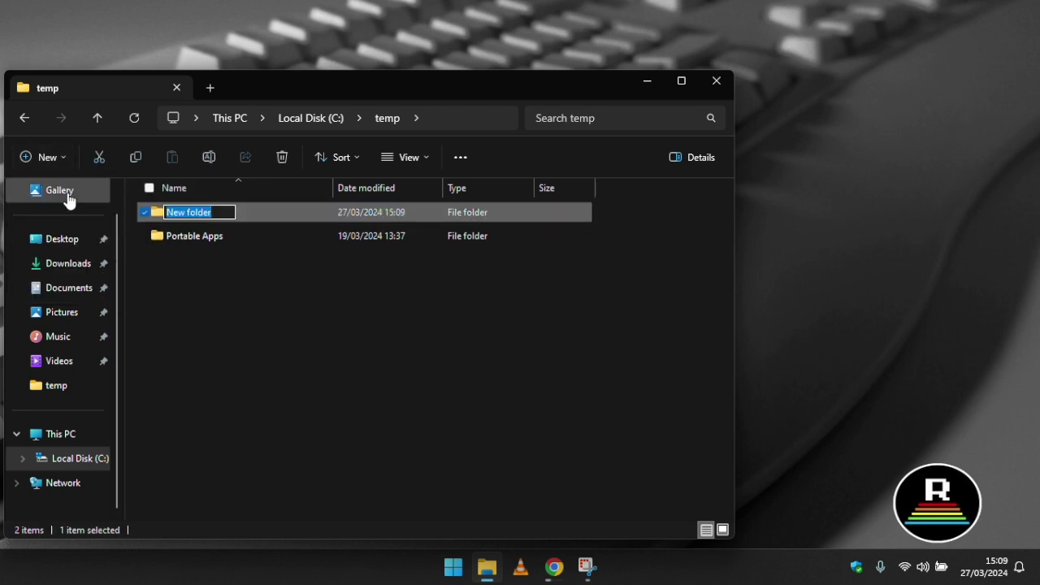
{"action": "type", "text": "BasiliskII"}
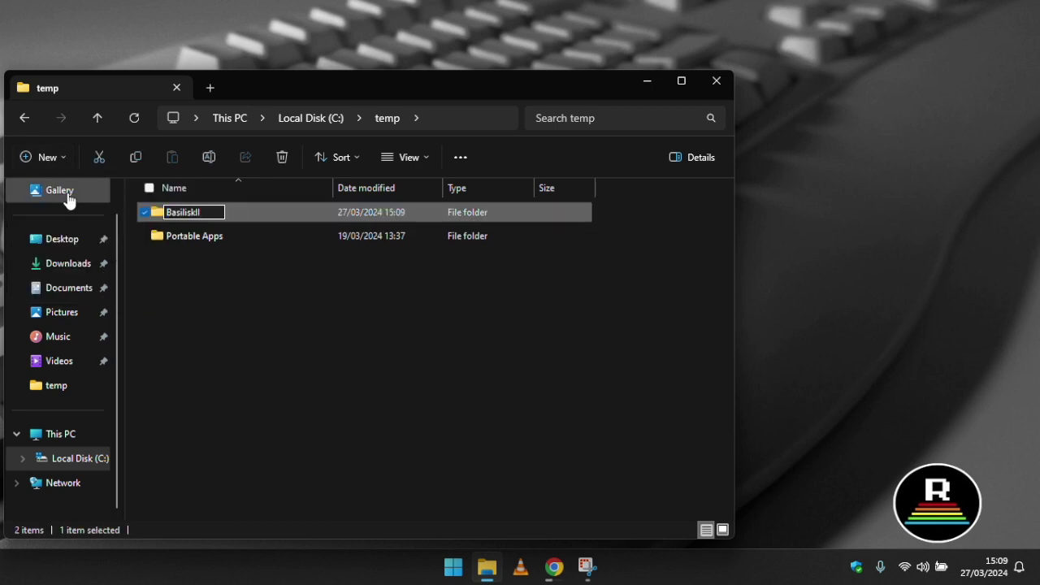
{"action": "key", "text": "Return"}
Open the BasiliskII folder in a new window and place it beside the temp window.
{"action": "right_click", "coordinate": [195, 213]}
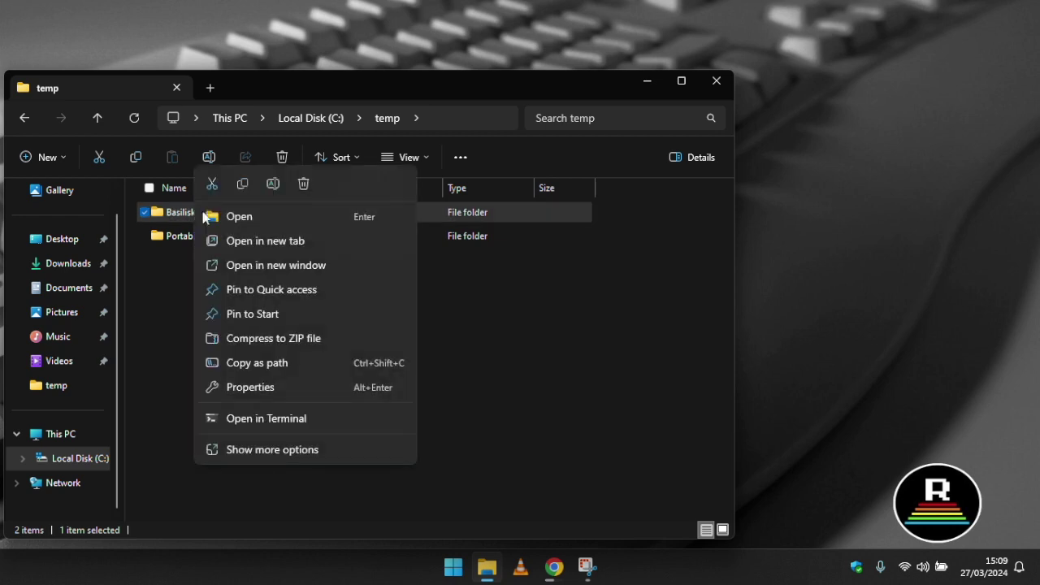
{"action": "key", "text": "Escape"}
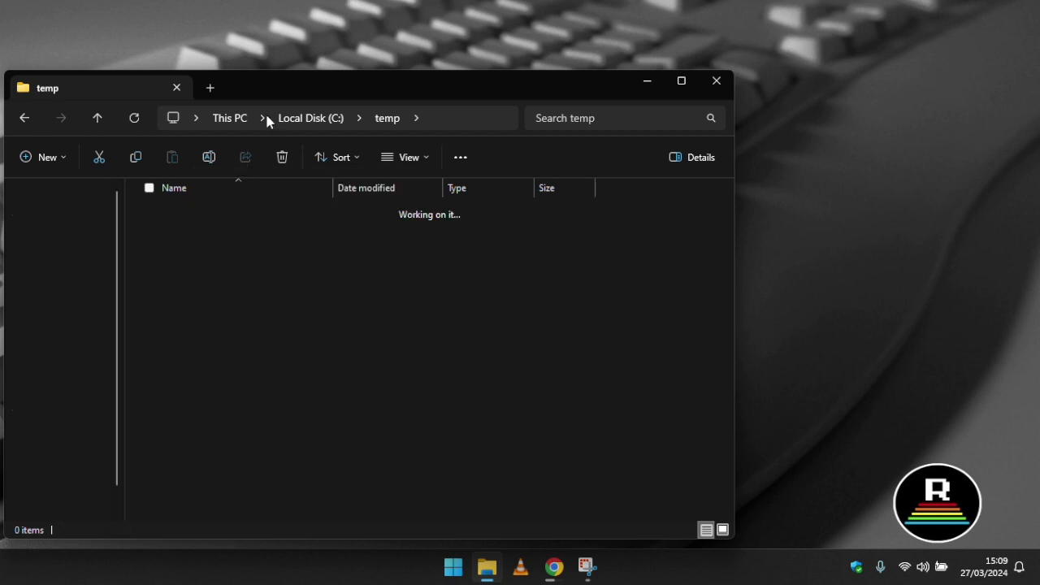
{"action": "left_click_drag", "start_coordinate": [239, 88], "coordinate": [838, 131]}
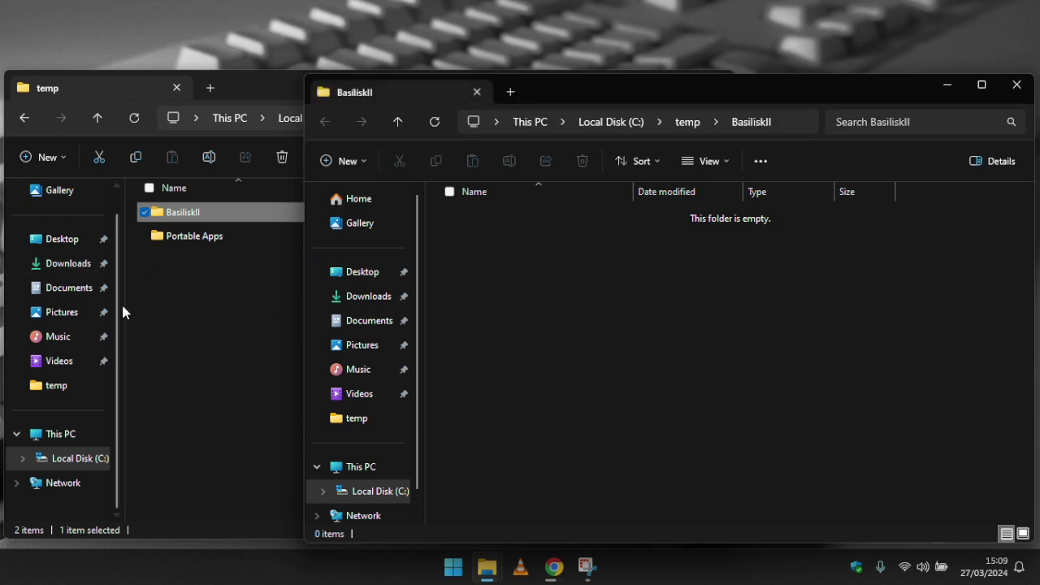
Extract the BasiliskII-Windows_19-01-2024 archive from Downloads into C:\temp\BasiliskII.
{"action": "left_click", "coordinate": [69, 263]}
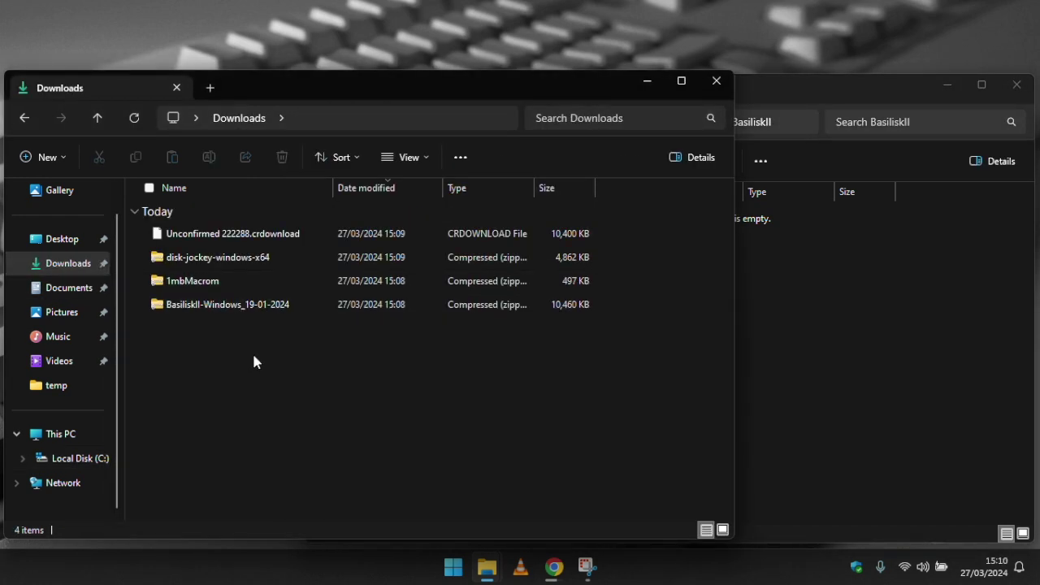
{"action": "double_click", "coordinate": [237, 307]}
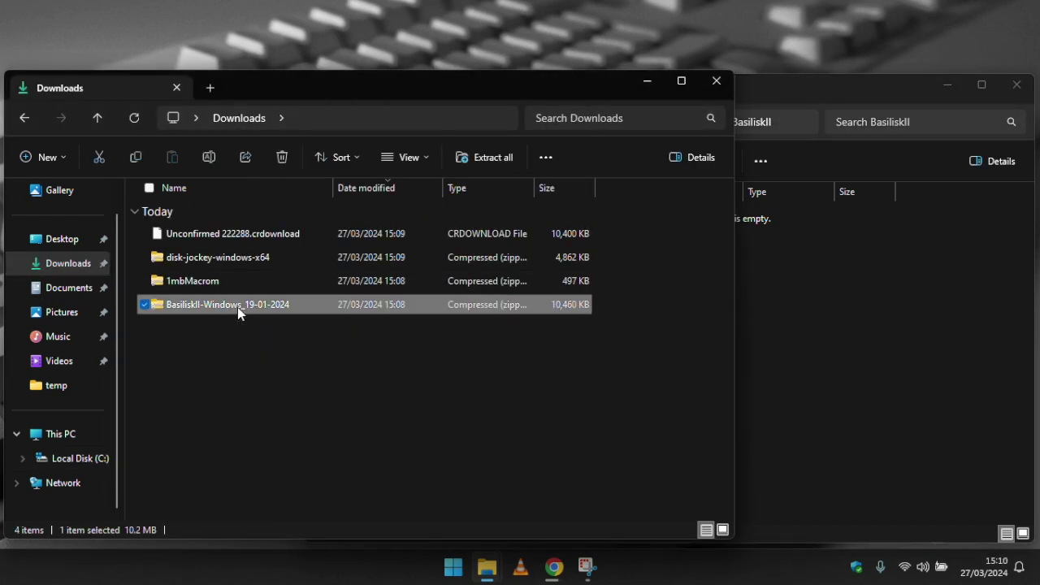
{"action": "scroll", "coordinate": [237, 309], "scroll_direction": "down", "scroll_amount": 6}
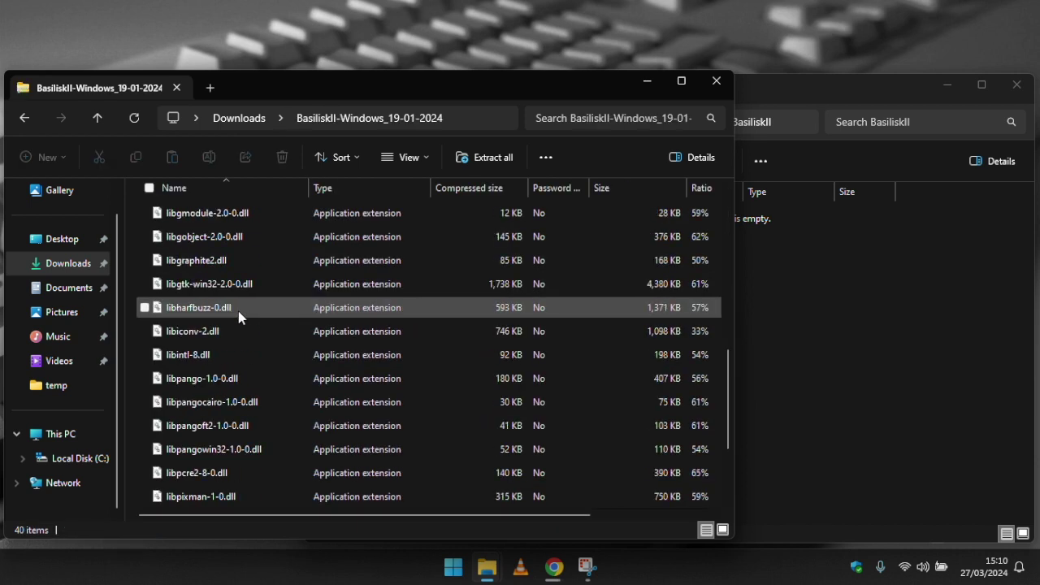
{"action": "scroll", "coordinate": [240, 314], "scroll_direction": "up", "scroll_amount": 6}
{"action": "left_click", "coordinate": [505, 154]}
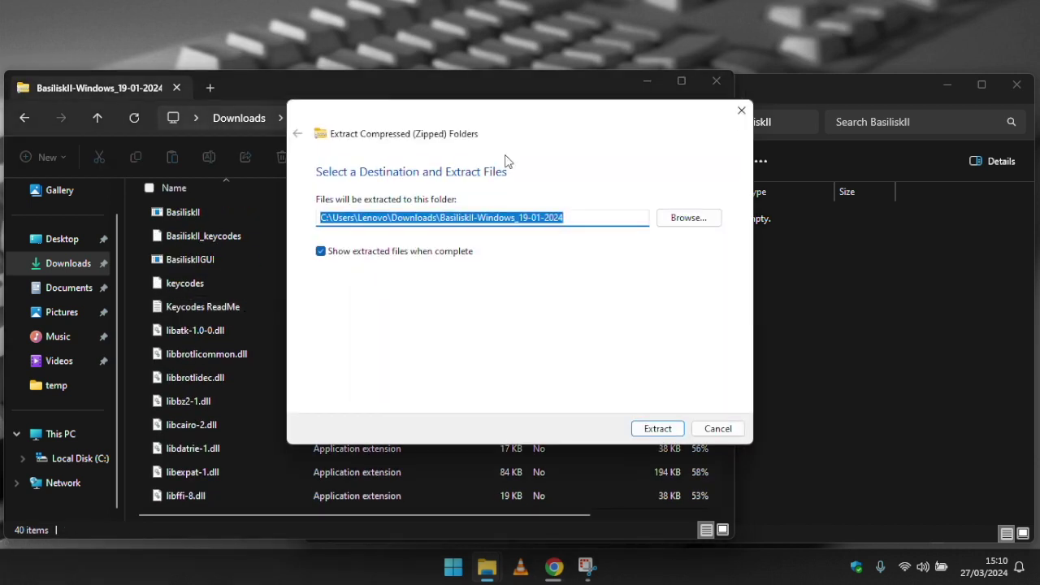
{"action": "left_click", "coordinate": [679, 221]}
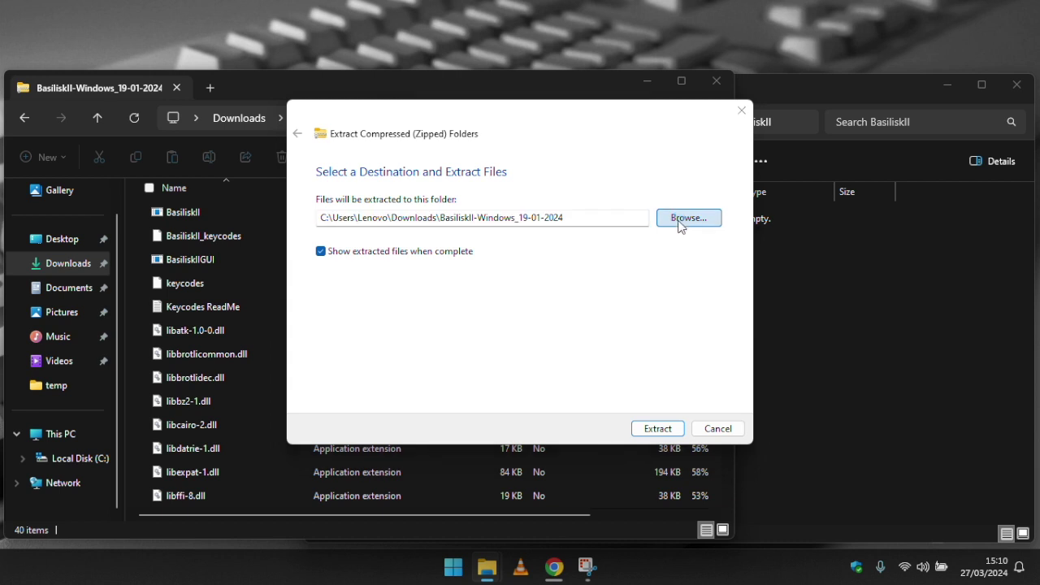
{"action": "left_click", "coordinate": [356, 374]}
{"action": "left_click", "coordinate": [435, 320]}
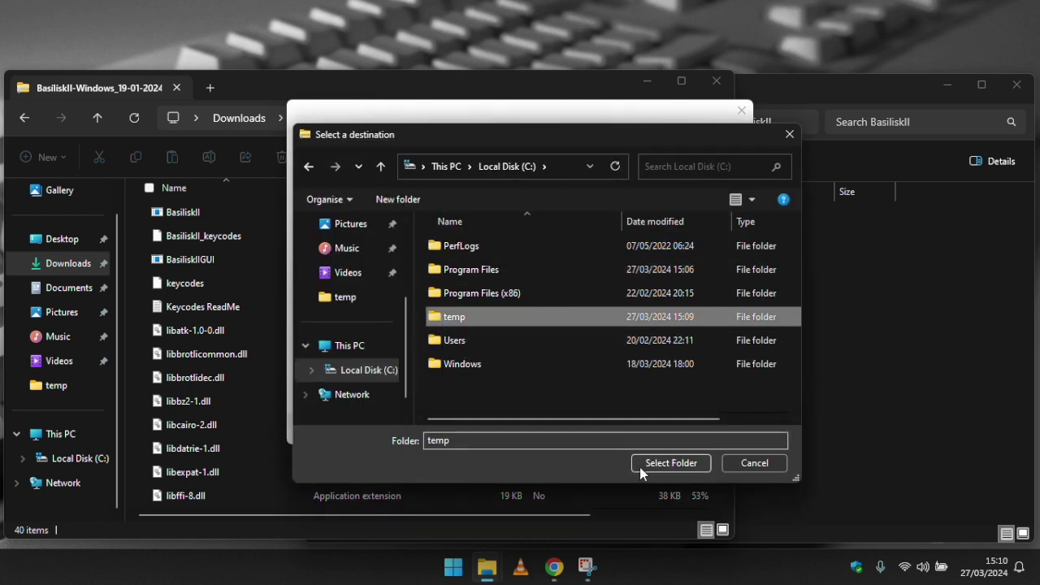
{"action": "double_click", "coordinate": [454, 316]}
{"action": "left_click", "coordinate": [455, 246]}
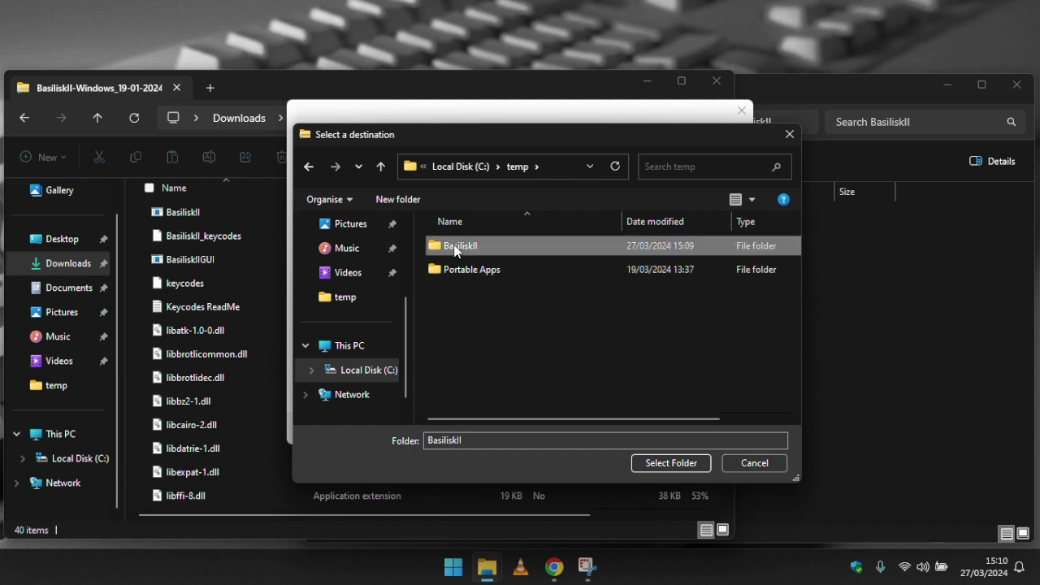
{"action": "left_click", "coordinate": [672, 467]}
{"action": "left_click", "coordinate": [658, 429]}
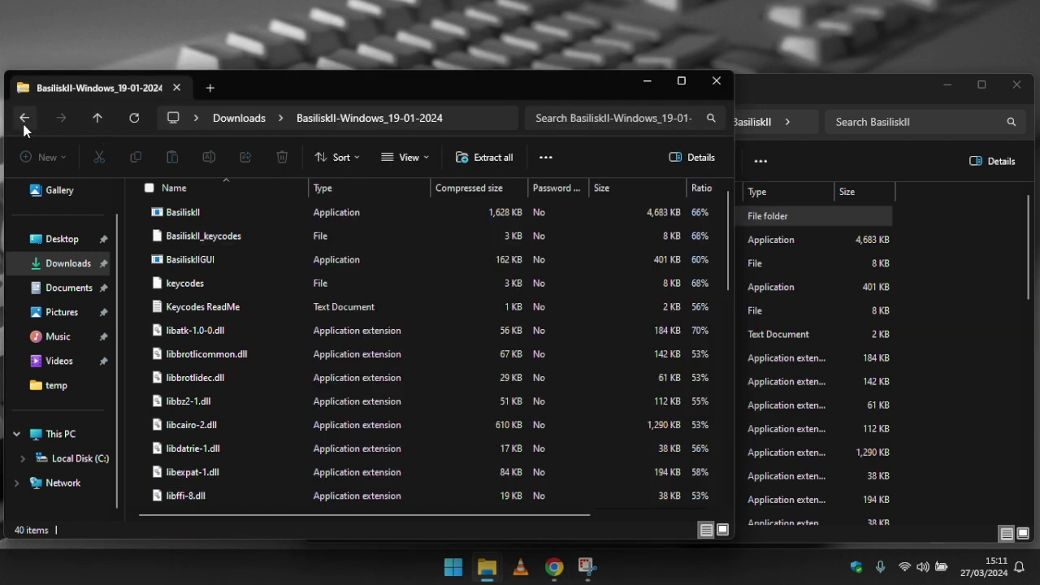
Copy PERFORMA.ROM from the 1mbMacrom archive in Downloads into the BasiliskII folder.
{"action": "left_click", "coordinate": [24, 122]}
{"action": "double_click", "coordinate": [185, 282]}
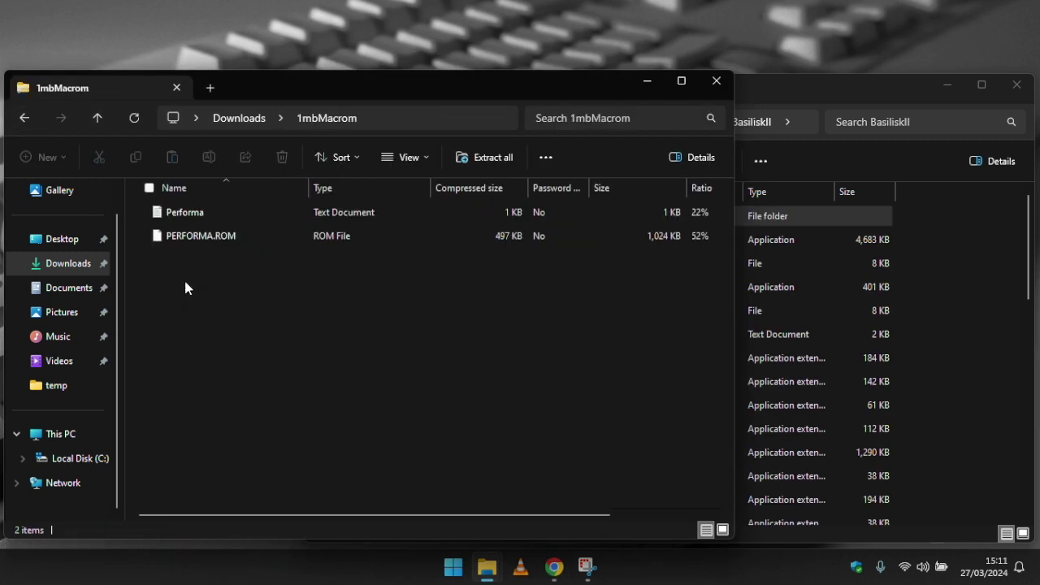
{"action": "left_click", "coordinate": [167, 237]}
{"action": "left_click", "coordinate": [951, 427]}
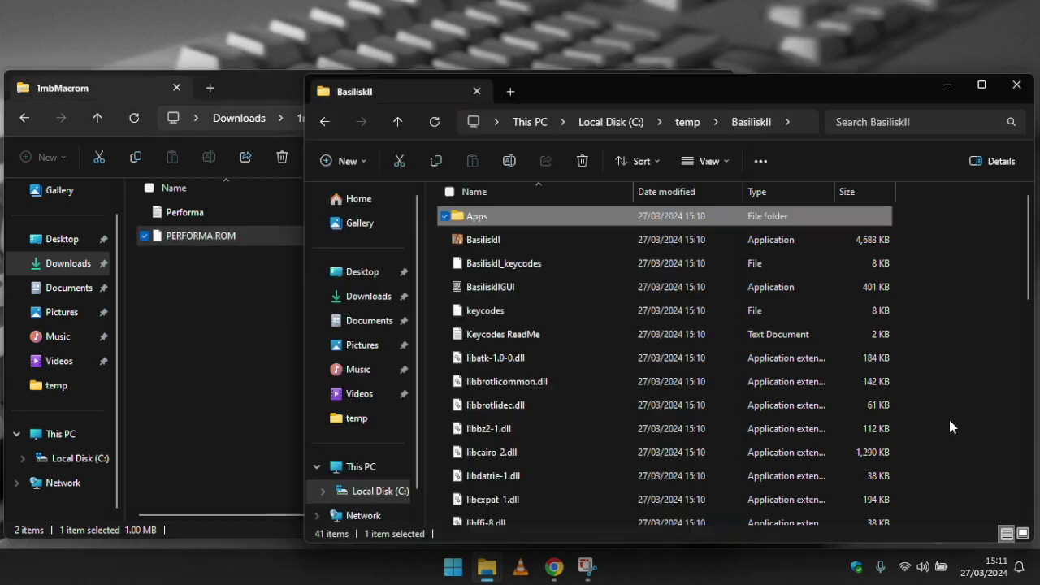
{"action": "key", "text": "ctrl+v"}
Copy the Disk Jockey for Windows application from the disk-jockey-windows-x64 archive's win-x64 folder onto the desktop.
{"action": "left_click", "coordinate": [24, 118]}
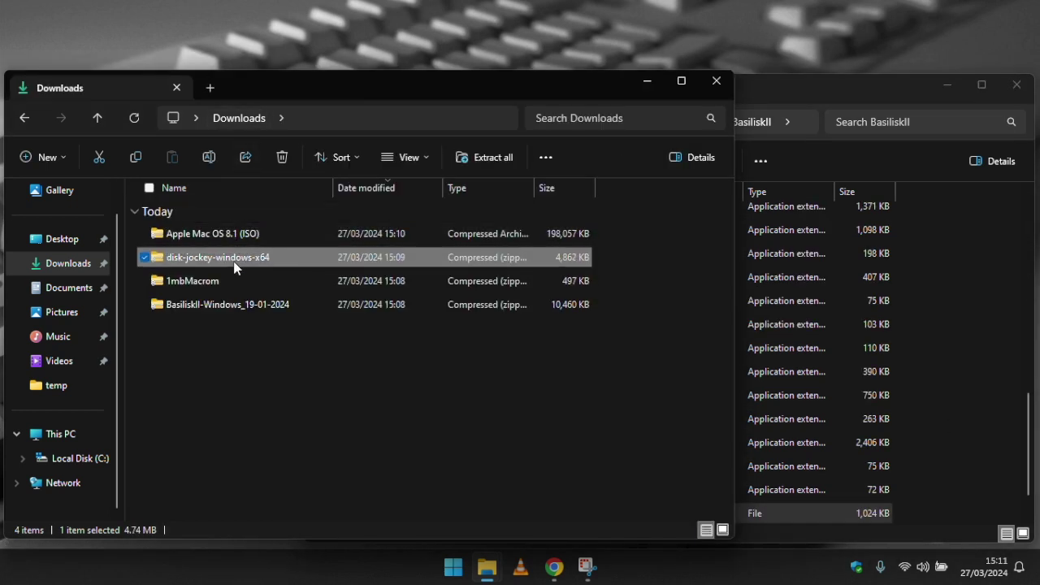
{"action": "double_click", "coordinate": [232, 257]}
{"action": "double_click", "coordinate": [181, 213]}
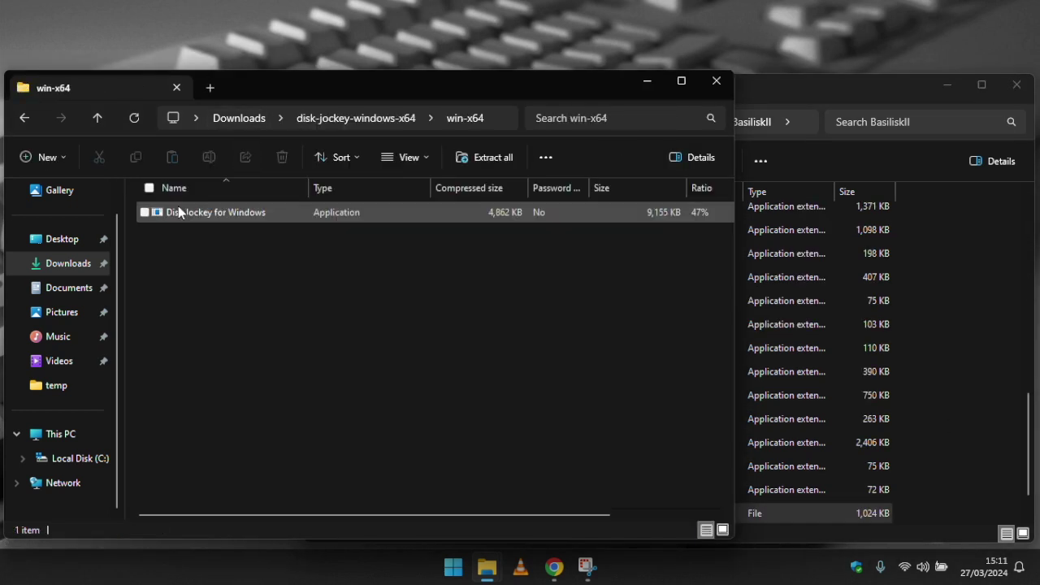
{"action": "left_click_drag", "start_coordinate": [183, 213], "coordinate": [235, 52]}
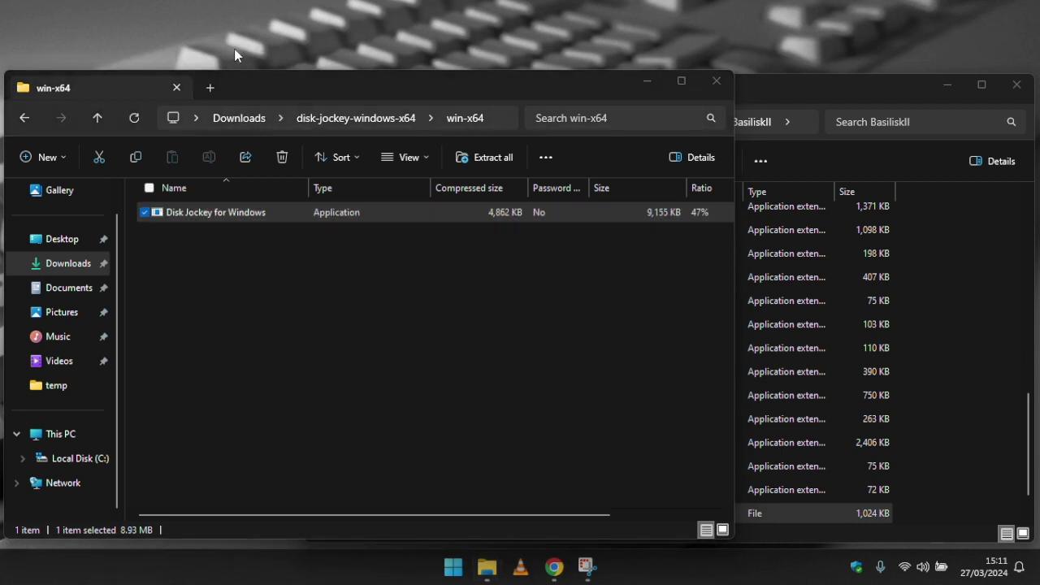
{"action": "left_click", "coordinate": [206, 230]}
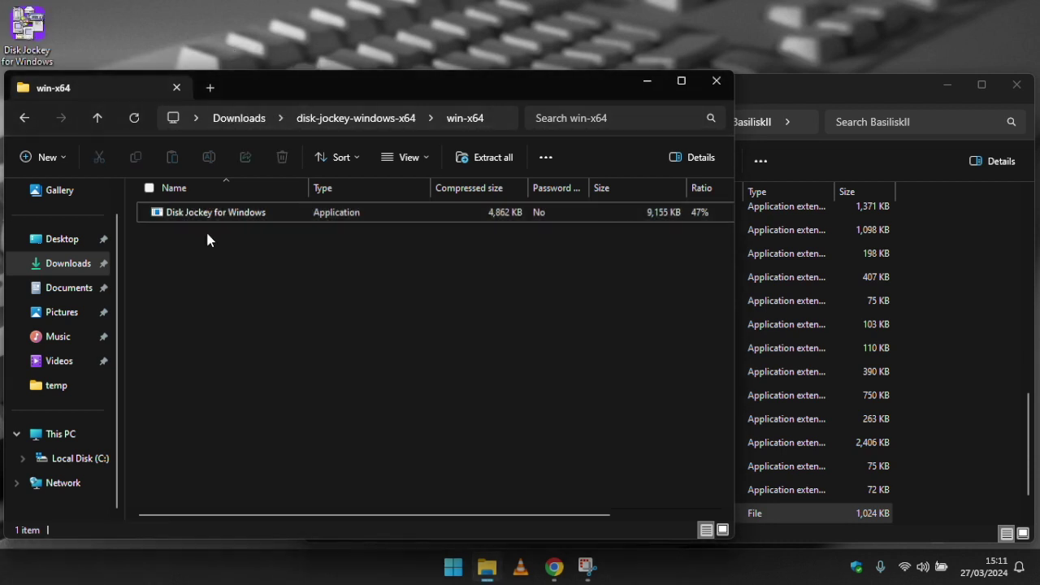
Delete the disk-jockey-windows-x64, 1mbMacrom and BasiliskII-Windows_19-01-2024 archives from Downloads.
{"action": "left_click", "coordinate": [253, 113]}
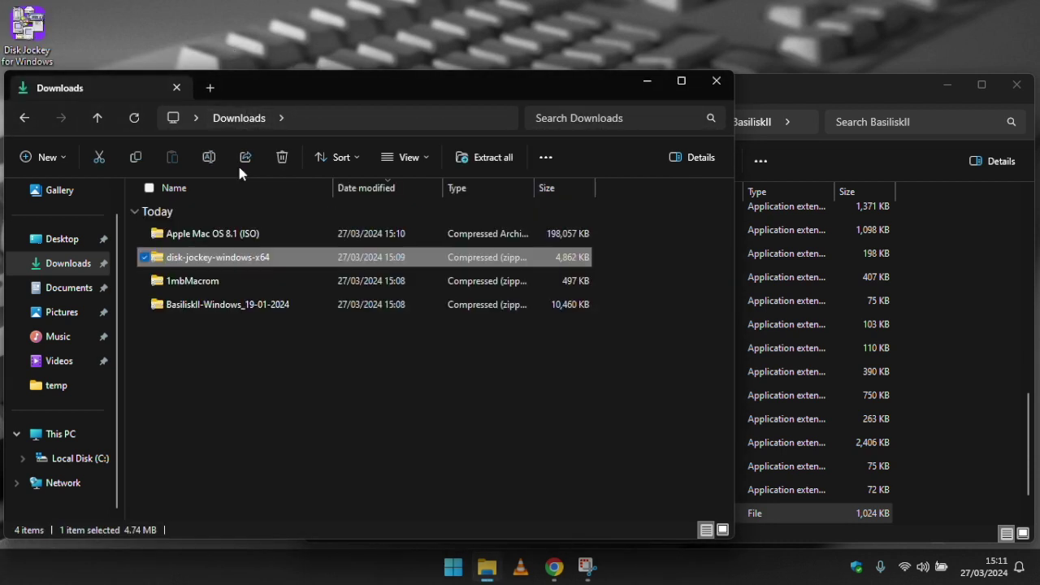
{"action": "left_click", "coordinate": [199, 283], "text": "ctrl"}
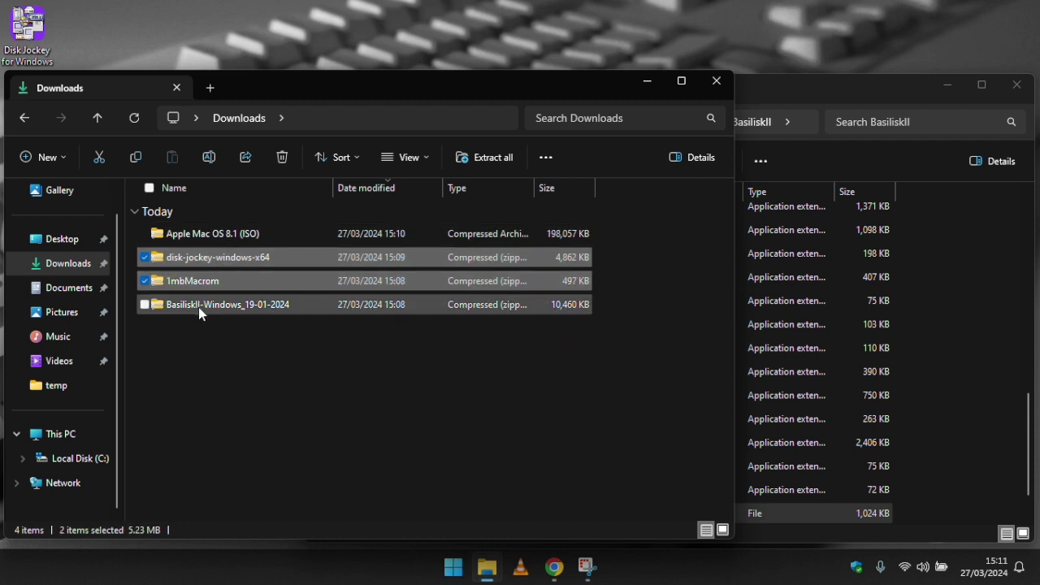
{"action": "left_click", "coordinate": [199, 306], "text": "ctrl"}
{"action": "left_click", "coordinate": [286, 160]}
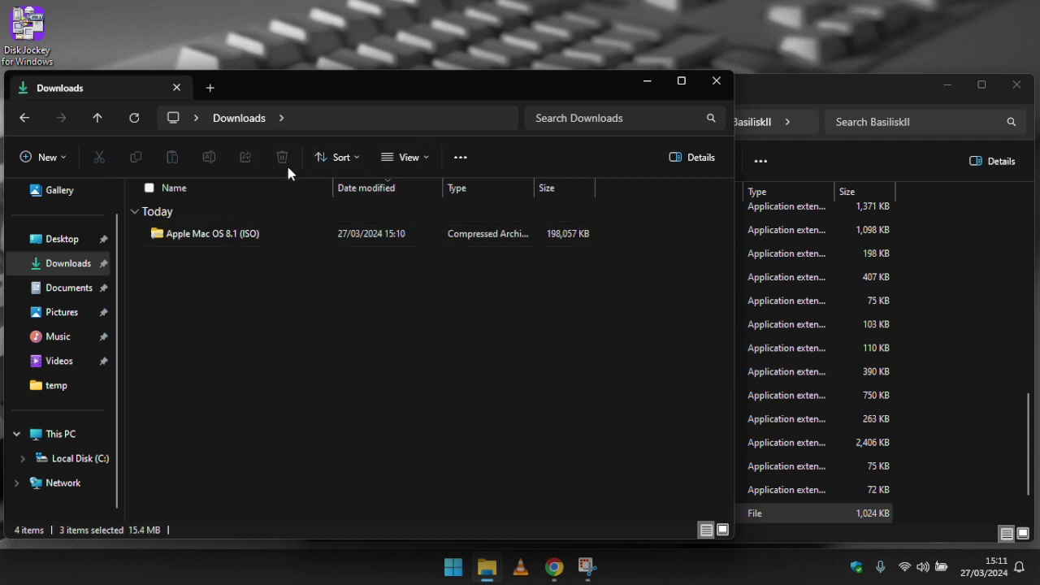
Try opening the Apple Mac OS 8.1 (ISO) archive in File Explorer, and launch 7-ZipPortable from C:\temp\Portable Apps\7-Zip.
{"action": "double_click", "coordinate": [183, 241]}
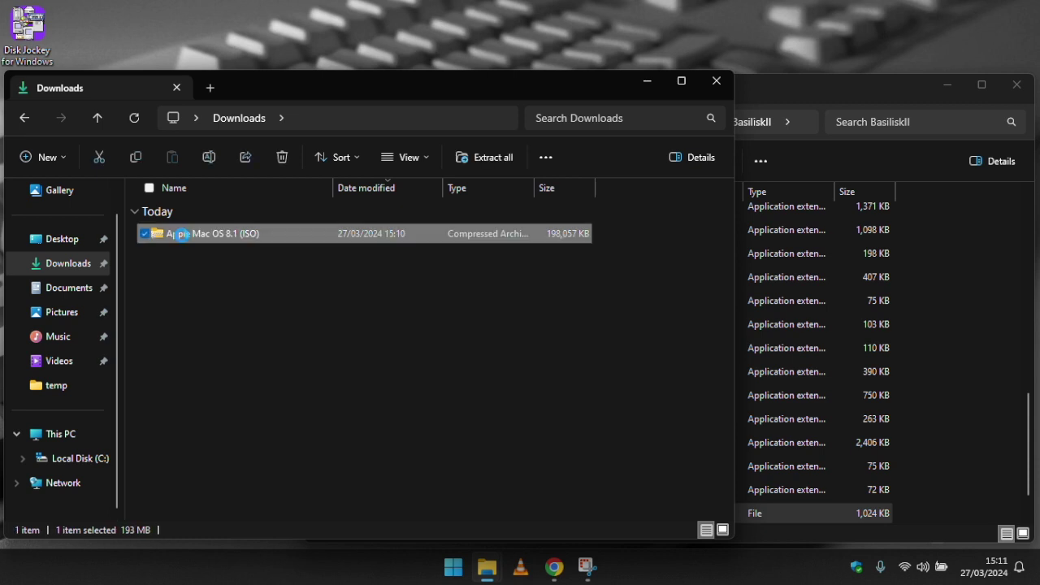
{"action": "left_click", "coordinate": [257, 122]}
{"action": "left_click", "coordinate": [78, 434]}
{"action": "left_click", "coordinate": [77, 460]}
{"action": "double_click", "coordinate": [188, 284]}
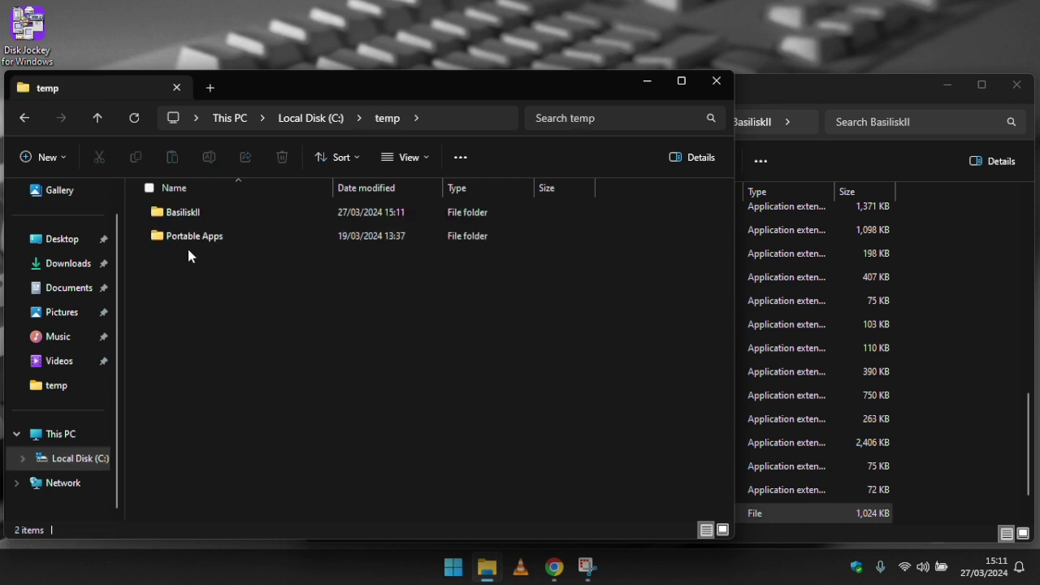
{"action": "double_click", "coordinate": [191, 237]}
{"action": "double_click", "coordinate": [190, 213]}
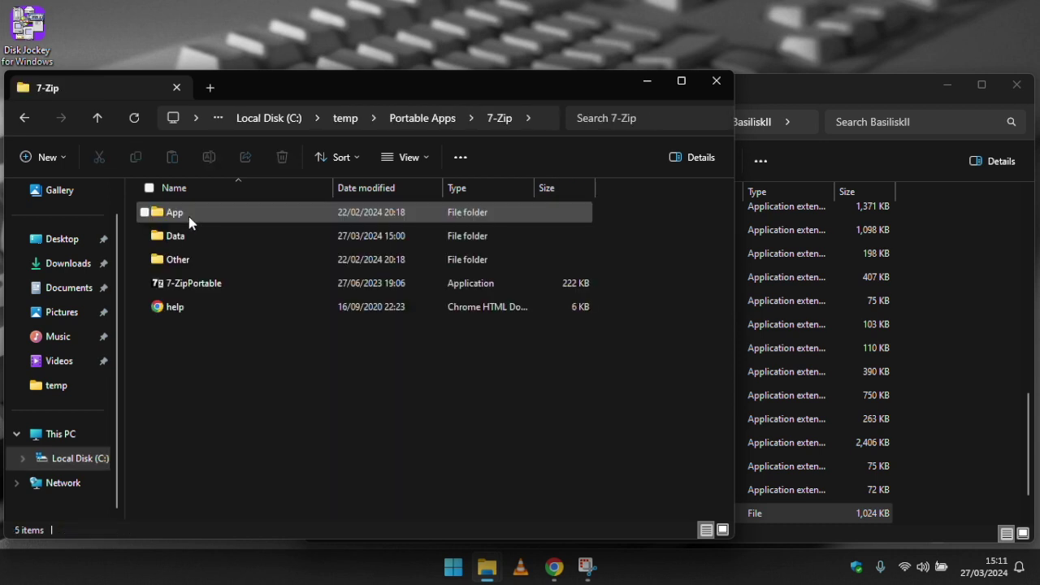
{"action": "double_click", "coordinate": [180, 284]}
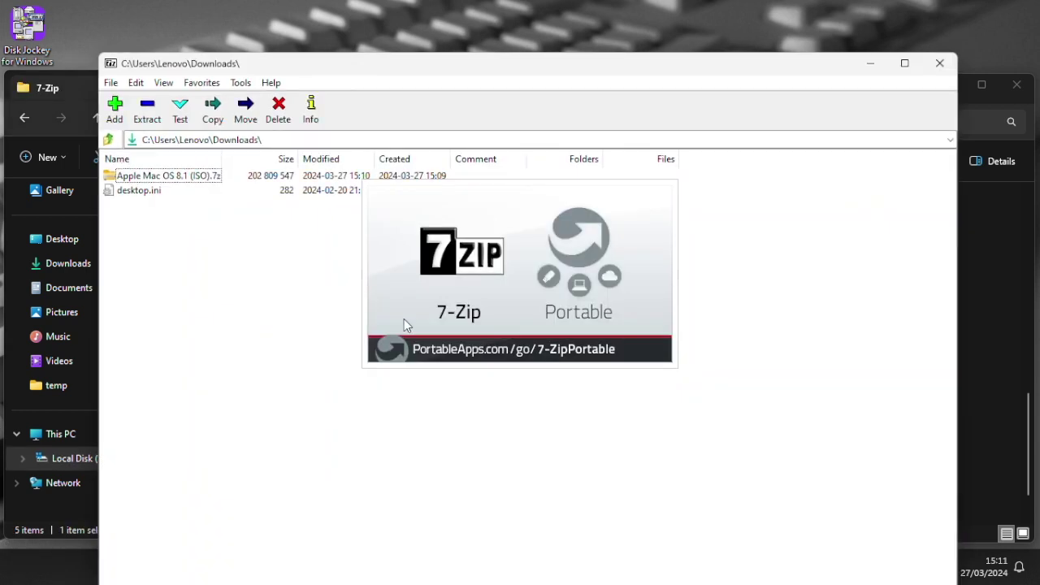
Extract MacOS8_1.iso from the Apple Mac OS 8.1 (ISO).7z archive into C:\temp\BasiliskII, and close 7-Zip with its folder window.
{"action": "double_click", "coordinate": [155, 178]}
{"action": "double_click", "coordinate": [155, 177]}
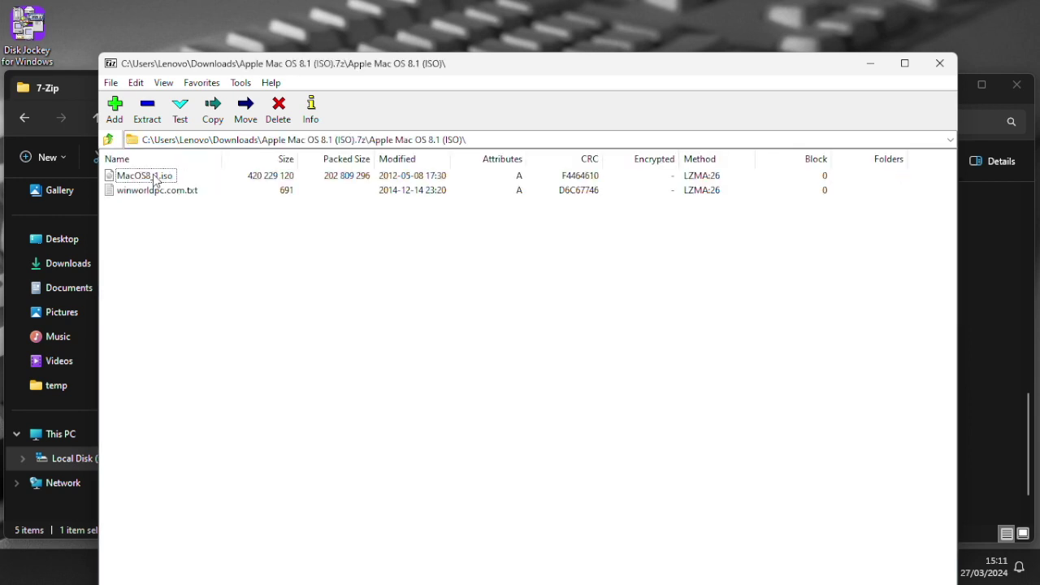
{"action": "left_click", "coordinate": [155, 177]}
{"action": "left_click", "coordinate": [148, 106]}
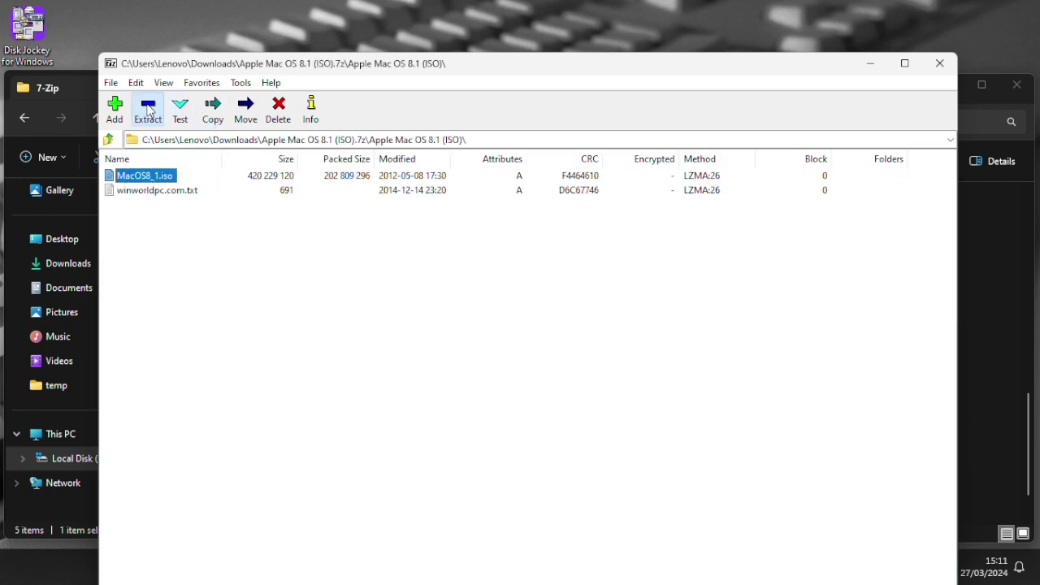
{"action": "left_click", "coordinate": [691, 217]}
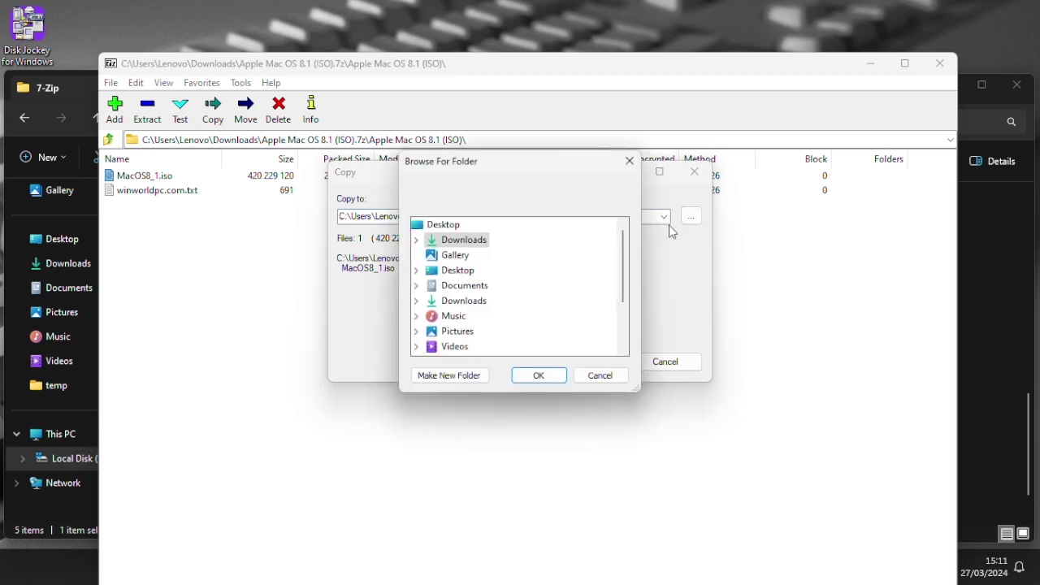
{"action": "scroll", "coordinate": [474, 317], "scroll_direction": "down", "scroll_amount": 2}
{"action": "double_click", "coordinate": [456, 301]}
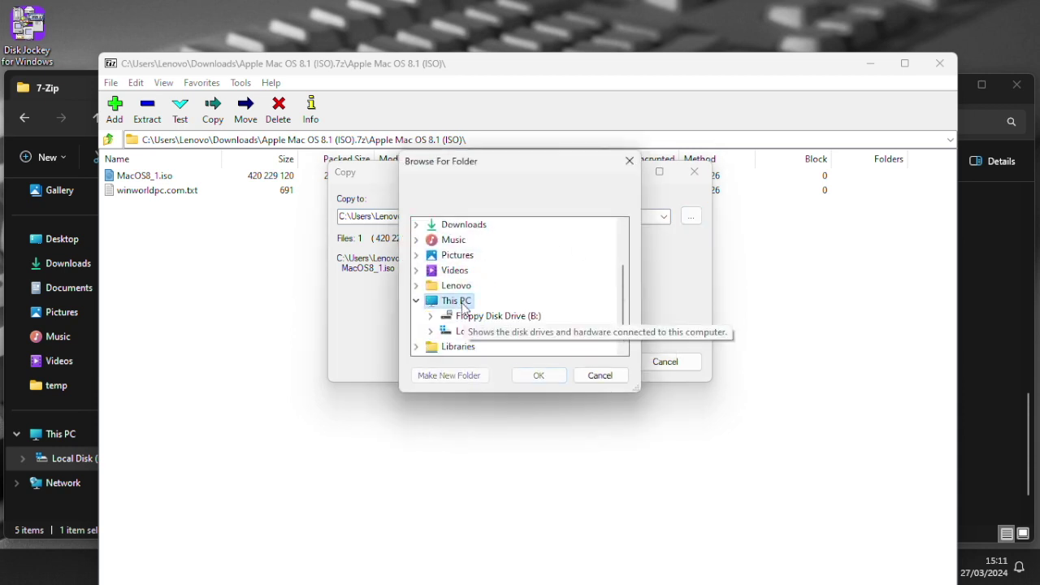
{"action": "double_click", "coordinate": [479, 333]}
{"action": "double_click", "coordinate": [479, 316]}
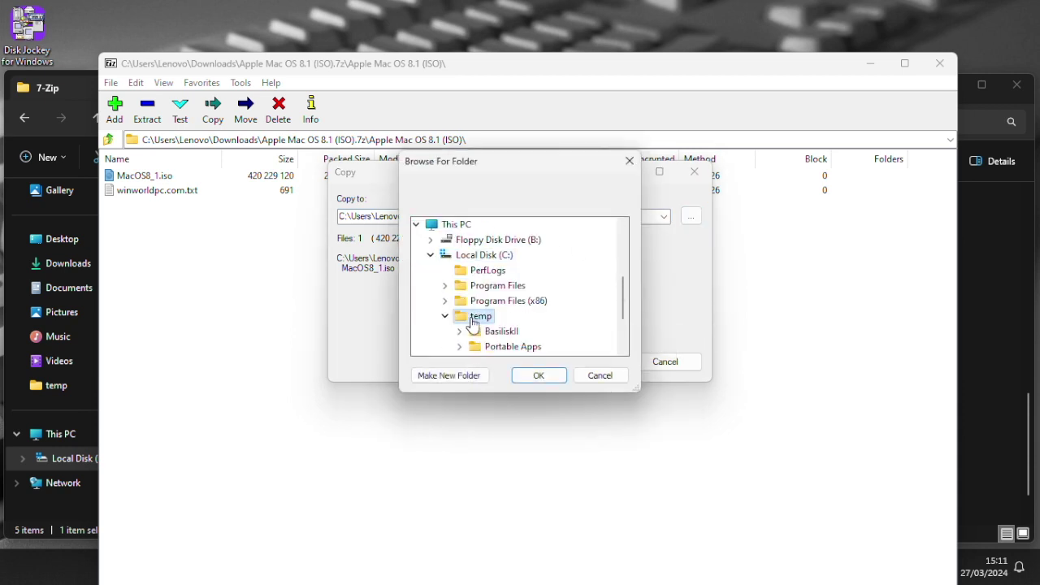
{"action": "double_click", "coordinate": [488, 331]}
{"action": "left_click", "coordinate": [541, 379]}
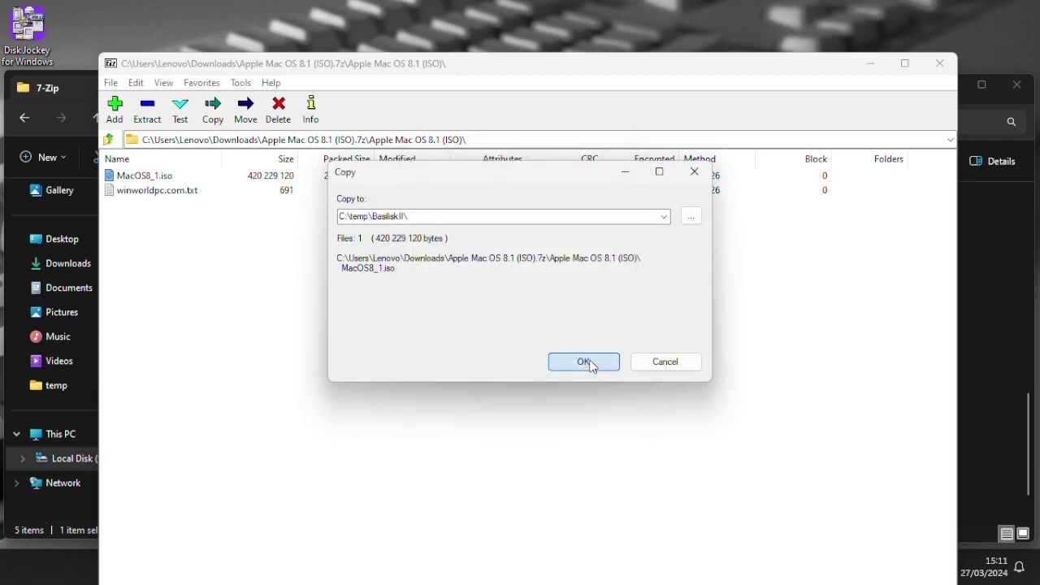
{"action": "left_click", "coordinate": [592, 366]}
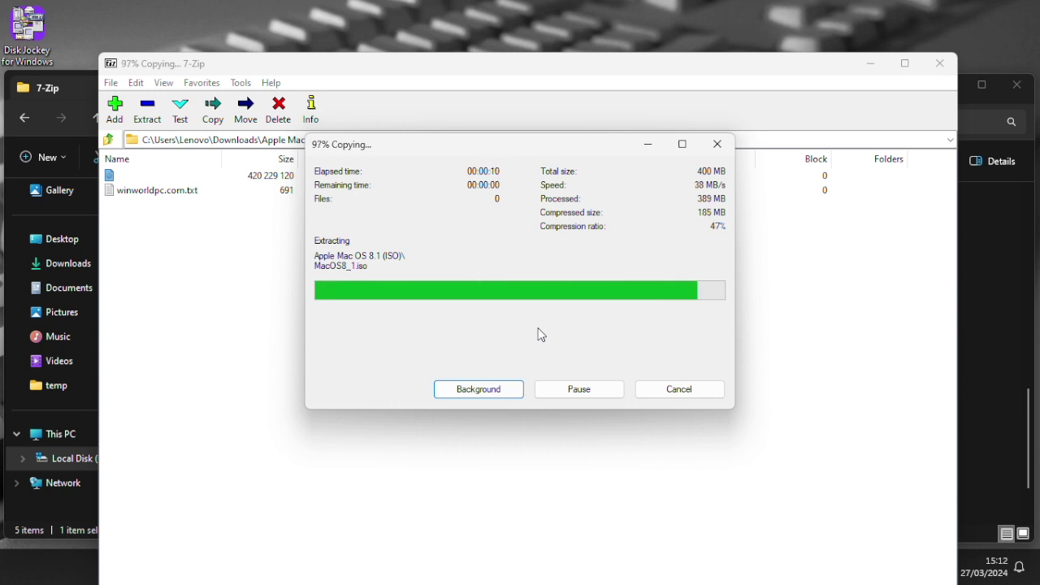
{"action": "left_click", "coordinate": [939, 62]}
{"action": "left_click", "coordinate": [717, 86]}
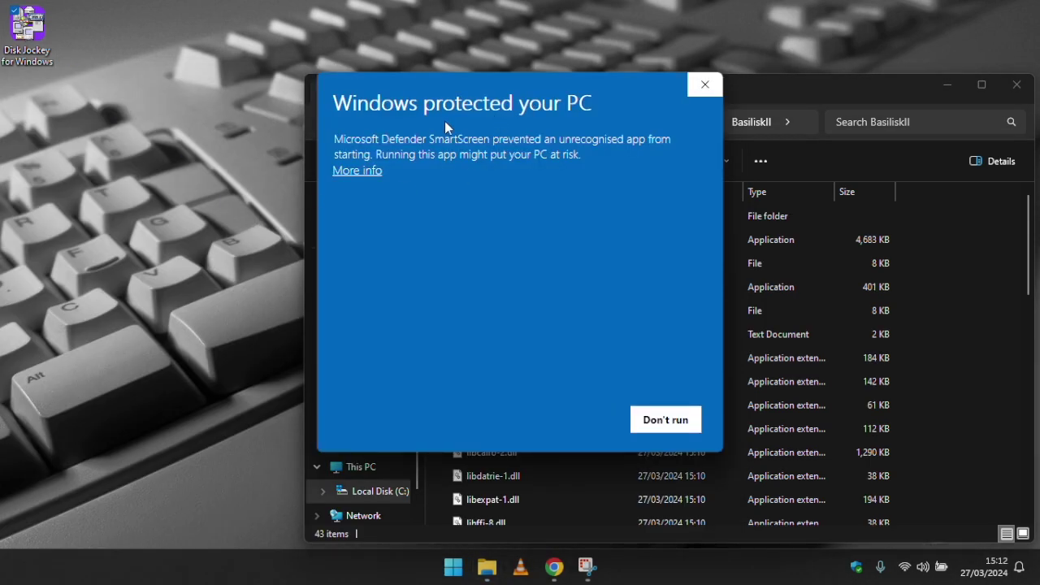
Dismiss the SmartScreen warning and unblock Disk Jockey for Windows in its file properties.
{"action": "left_click", "coordinate": [707, 84]}
{"action": "right_click", "coordinate": [26, 29]}
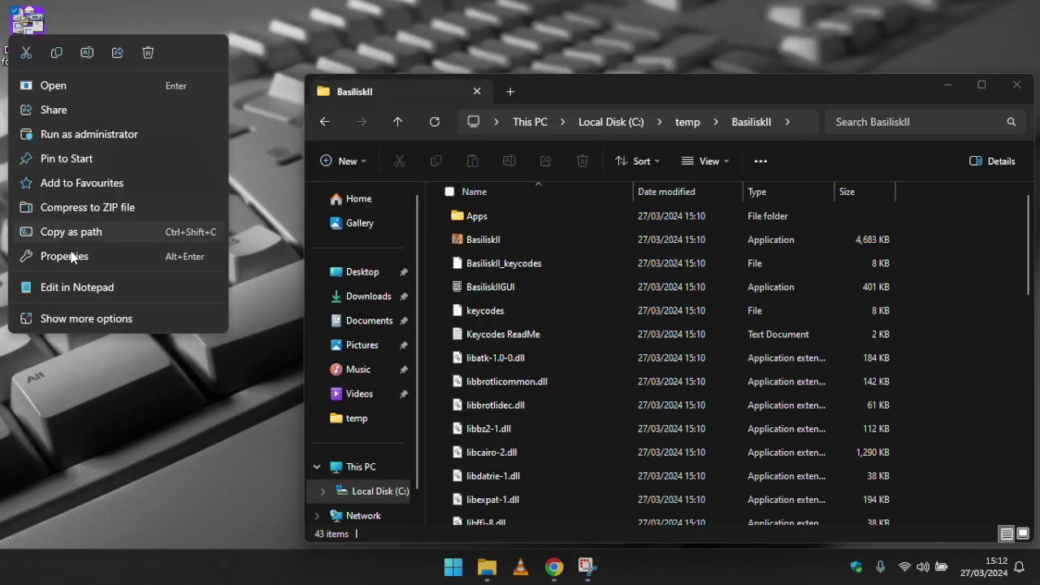
{"action": "left_click", "coordinate": [65, 257]}
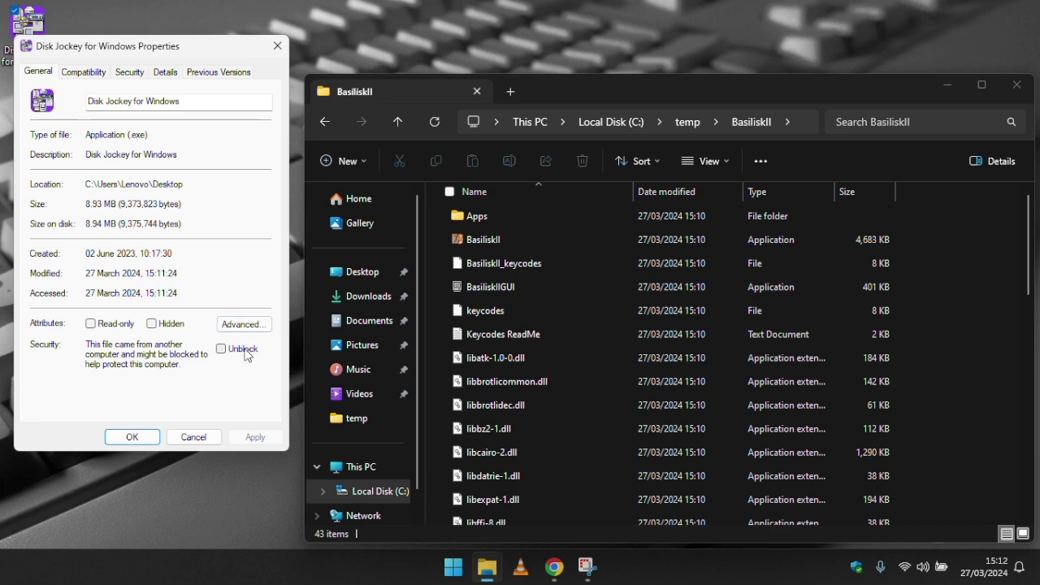
{"action": "left_click", "coordinate": [247, 352]}
{"action": "left_click", "coordinate": [130, 437]}
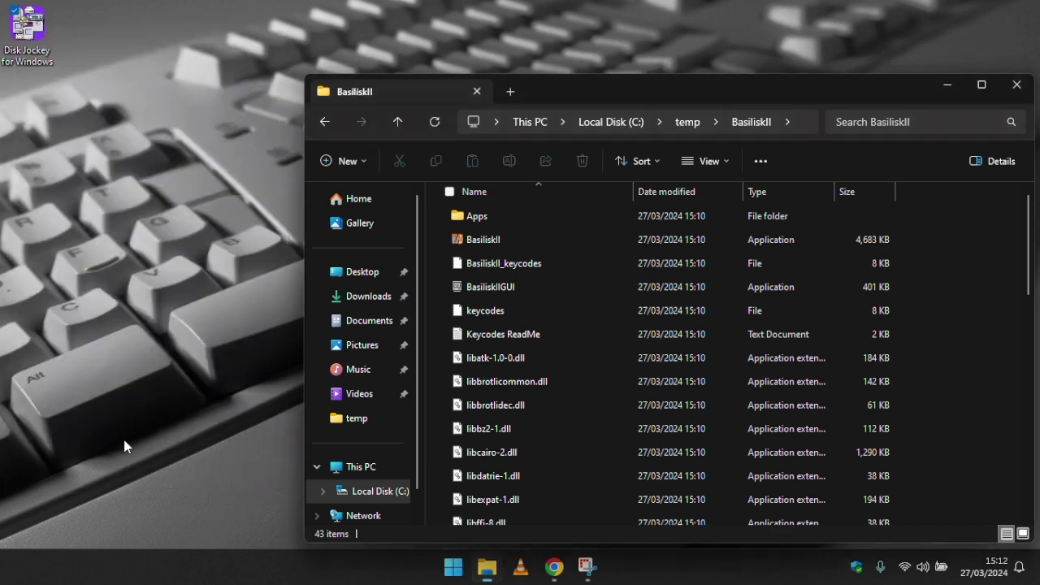
Launch Disk Jockey for Windows and accept downloading the .NET 6.0 Desktop Runtime it requires.
{"action": "left_click", "coordinate": [40, 47]}
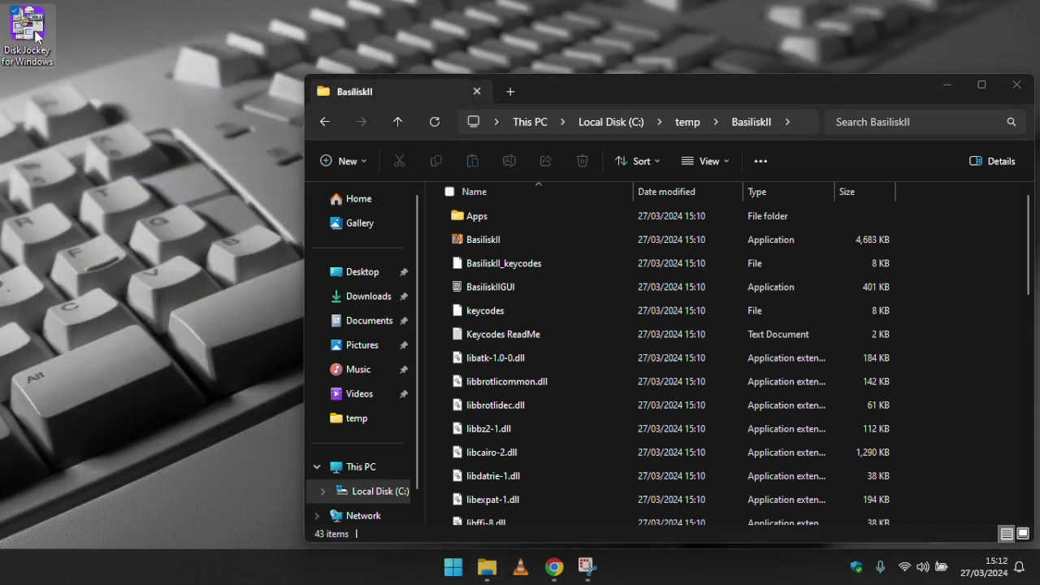
{"action": "double_click", "coordinate": [36, 34]}
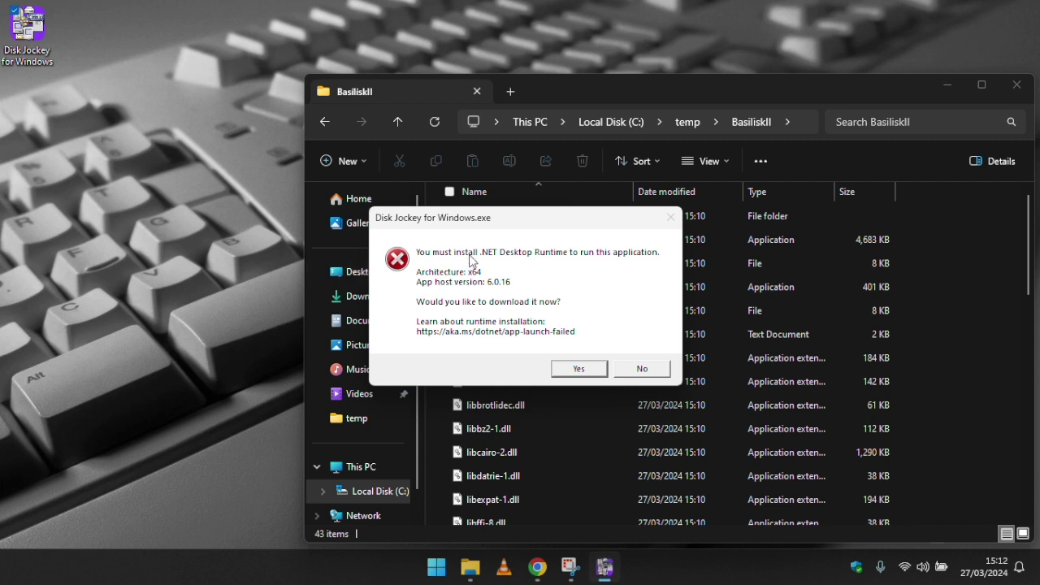
{"action": "left_click", "coordinate": [570, 373]}
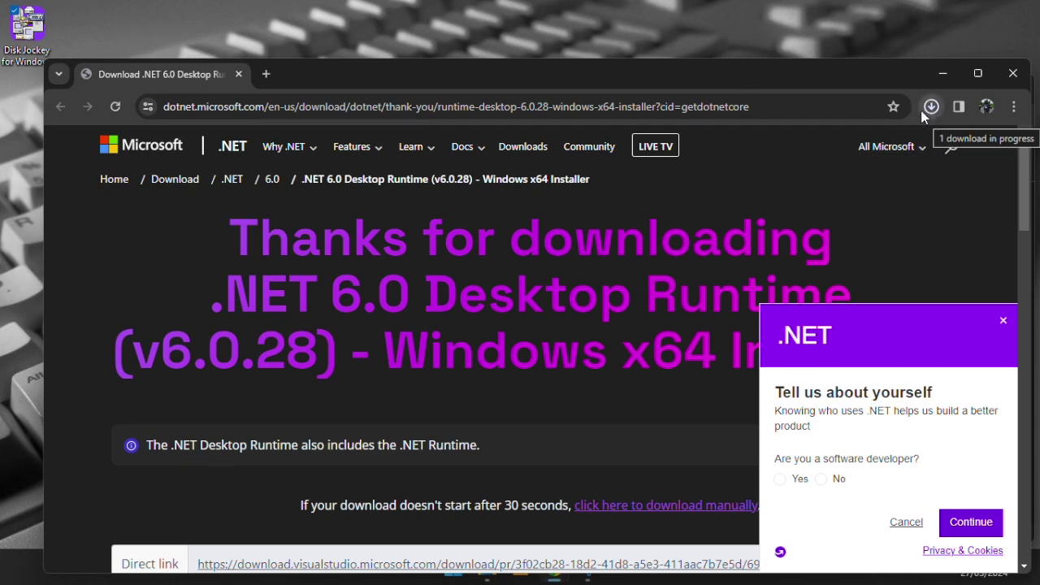
{"action": "left_click", "coordinate": [944, 70]}
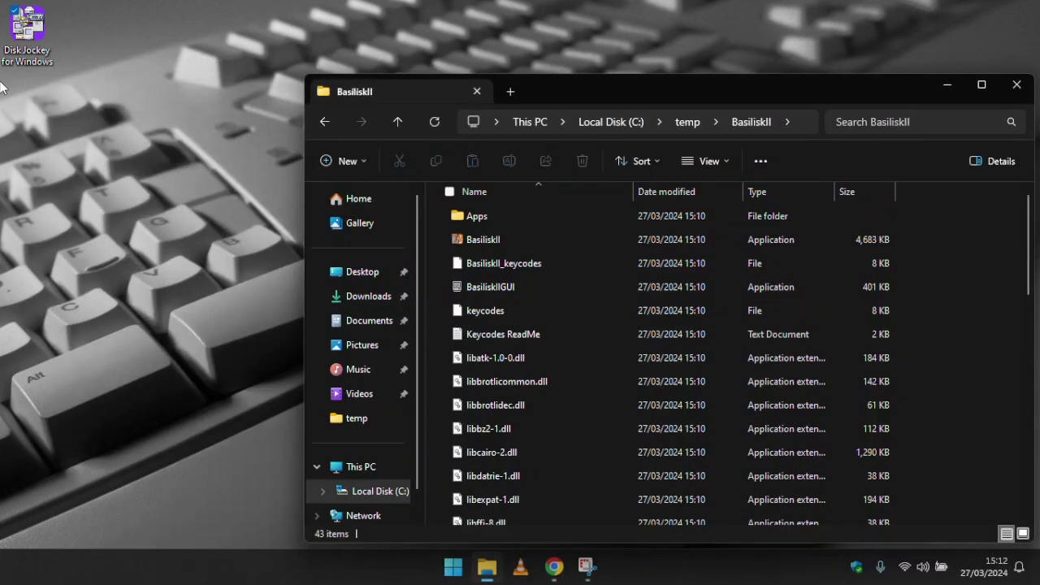
Install Microsoft Windows Desktop Runtime 6.0.28 (x64) from Downloads, and close the installer and the open folder windows.
{"action": "mouse_move", "coordinate": [486, 567]}
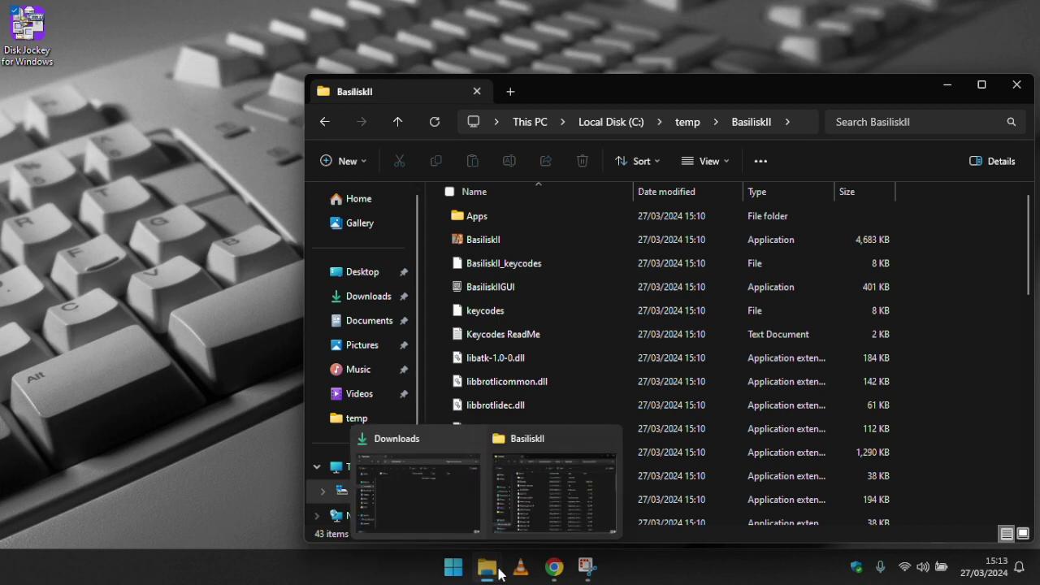
{"action": "left_click", "coordinate": [427, 482]}
{"action": "double_click", "coordinate": [213, 233]}
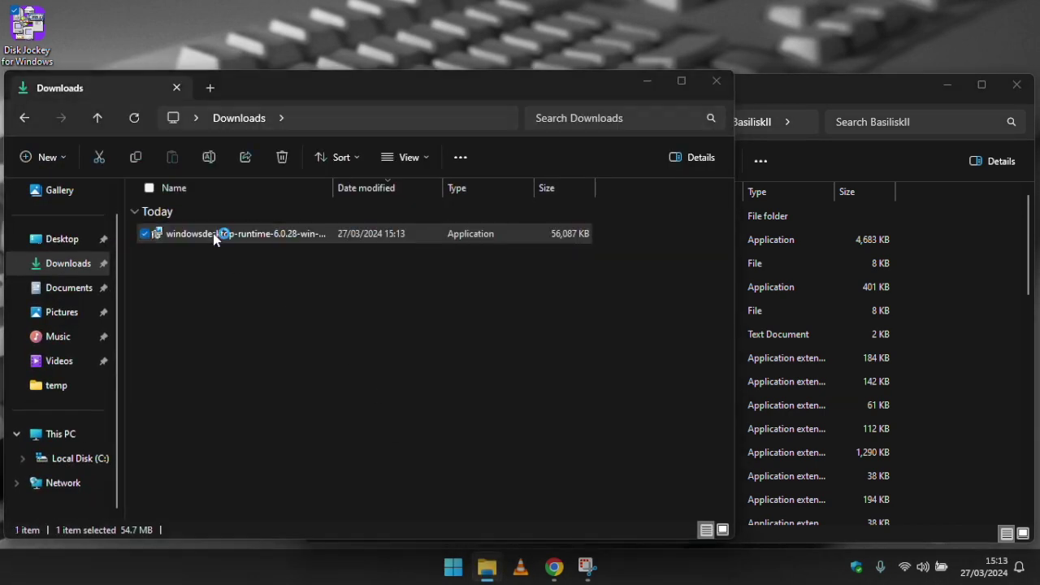
{"action": "left_click", "coordinate": [618, 429]}
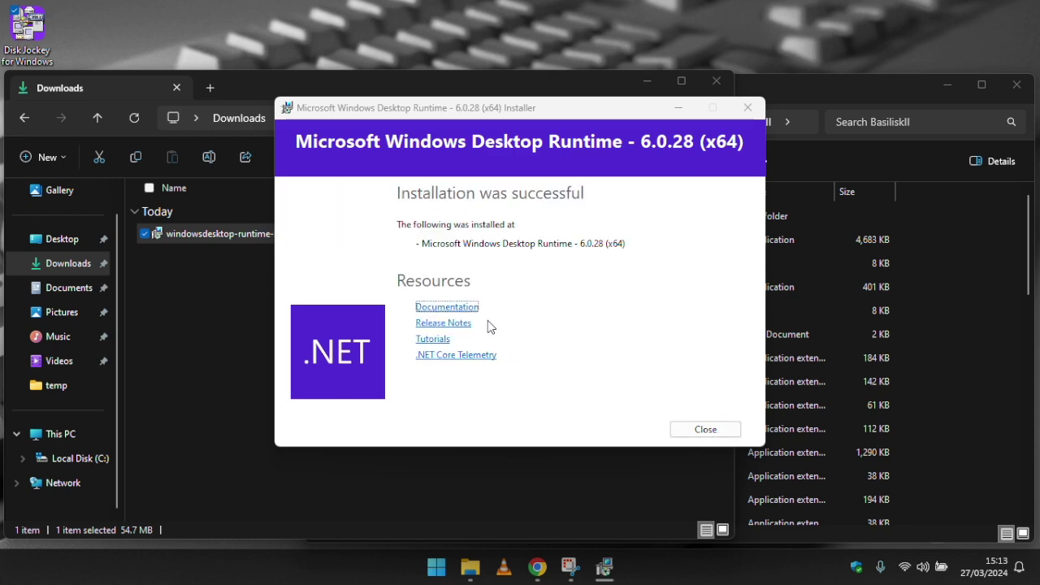
{"action": "left_click", "coordinate": [706, 429]}
{"action": "left_click", "coordinate": [716, 81]}
{"action": "left_click", "coordinate": [1016, 84]}
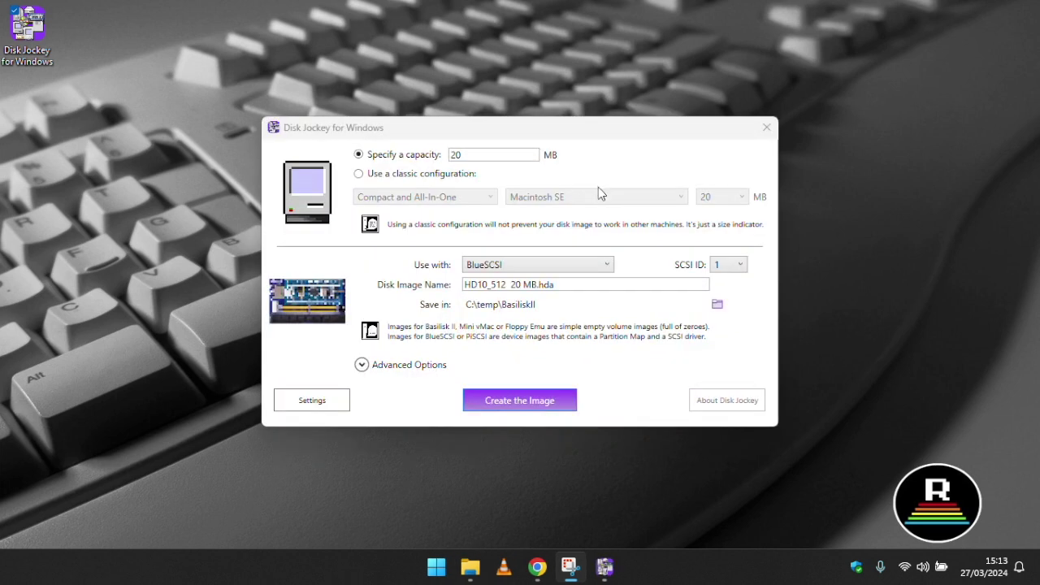
Configure the disk image for Basilisk II / SheepShaver with a 500 MB capacity and the name MacintoshHD.img.
{"action": "left_click", "coordinate": [569, 265]}
{"action": "left_click", "coordinate": [542, 279]}
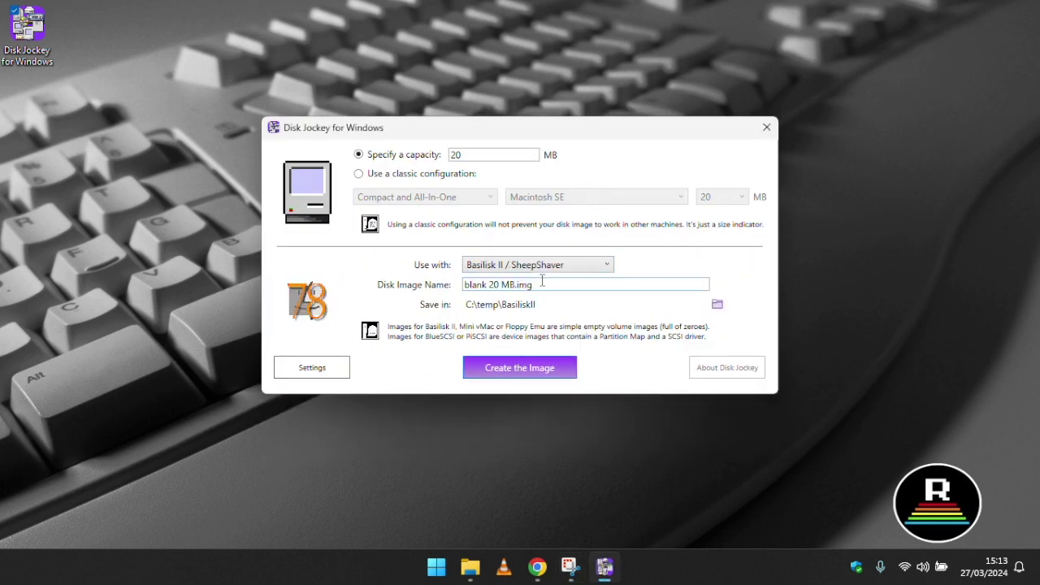
{"action": "left_click", "coordinate": [422, 156]}
{"action": "left_click", "coordinate": [537, 286]}
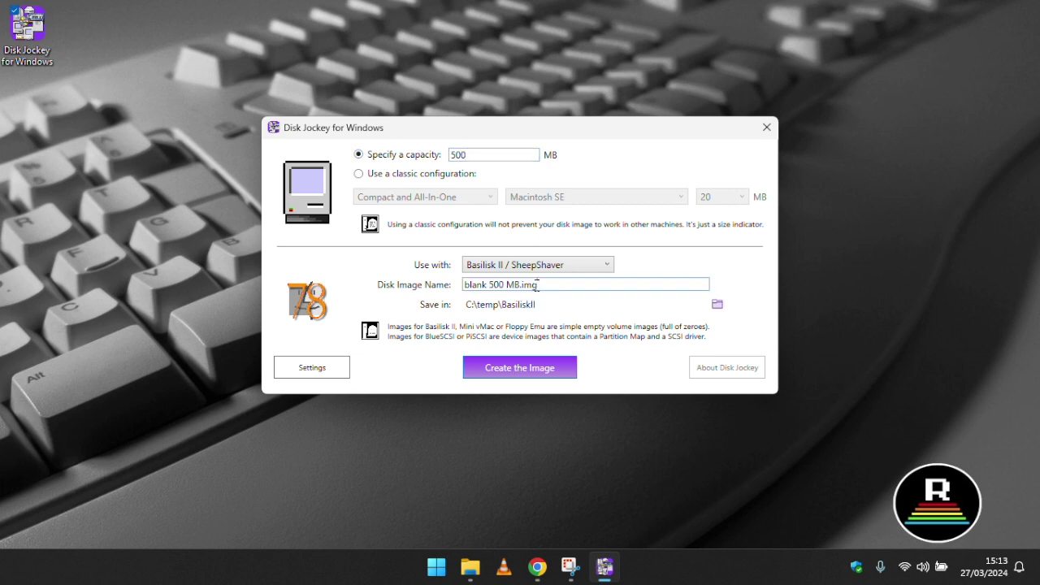
{"action": "left_click_drag", "start_coordinate": [517, 285], "coordinate": [386, 290]}
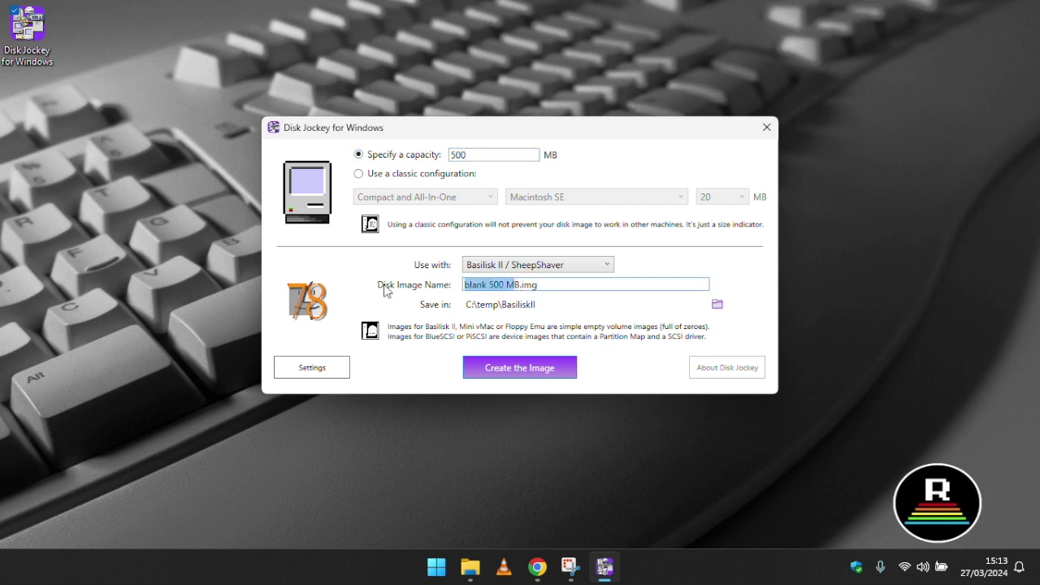
{"action": "type", "text": "Macintoh"}
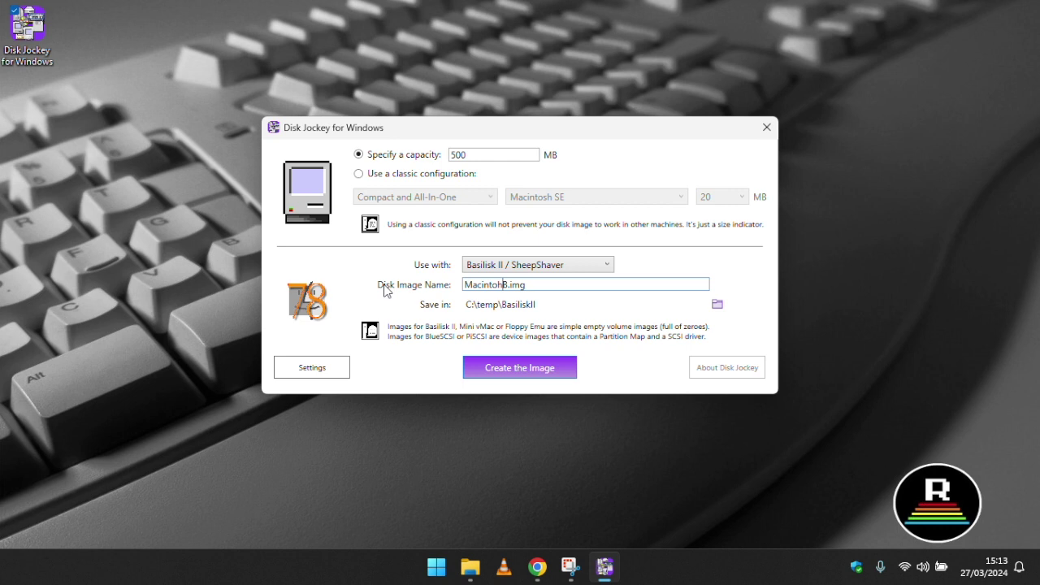
{"action": "key", "text": "BackSpace"}
{"action": "type", "text": "shHD"}
Choose C:\temp\BasiliskII as the destination folder and create the disk image.
{"action": "left_click", "coordinate": [717, 305]}
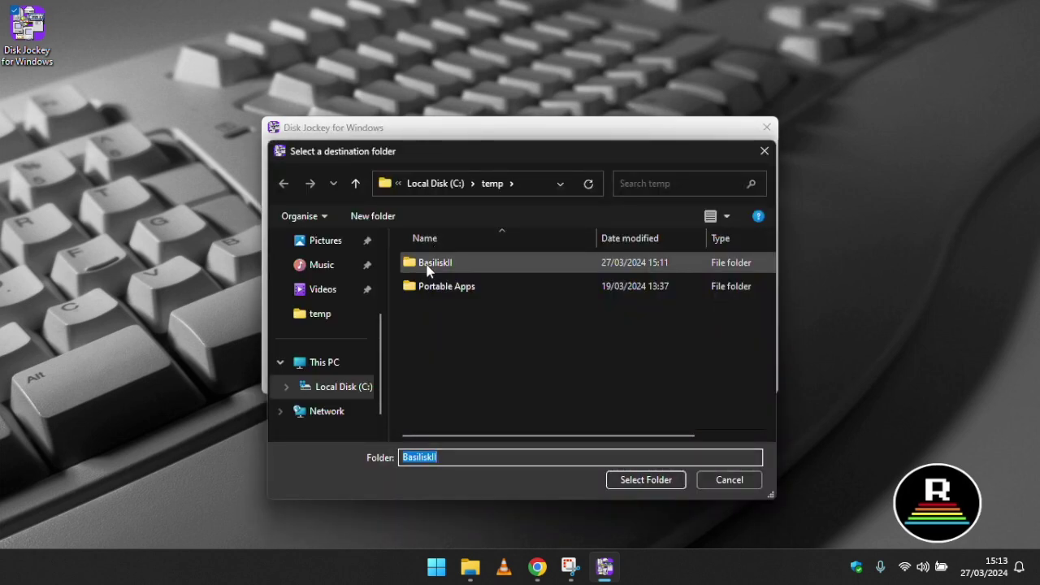
{"action": "left_click", "coordinate": [455, 263]}
{"action": "left_click", "coordinate": [638, 481]}
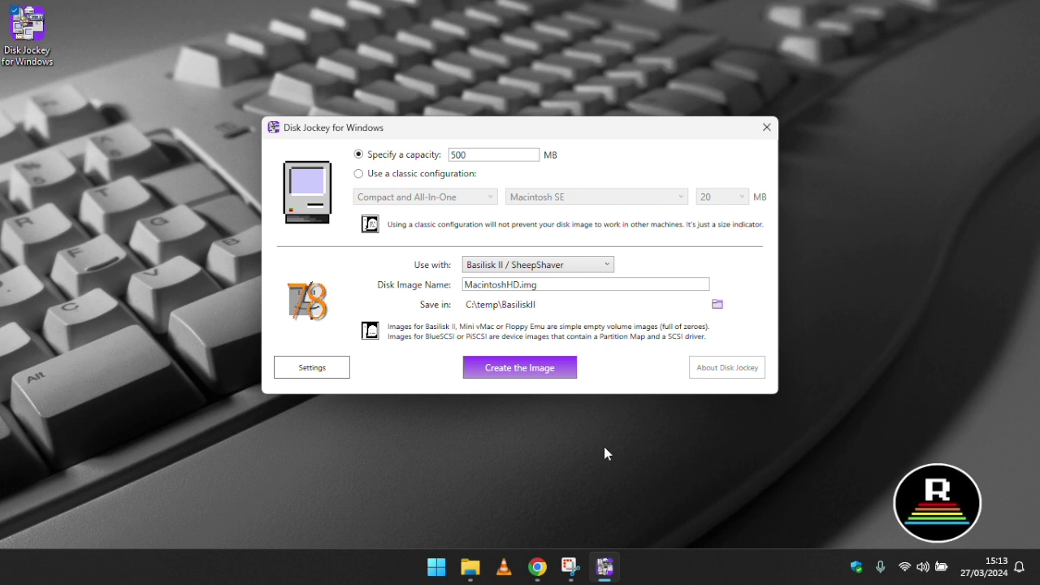
{"action": "left_click", "coordinate": [502, 370]}
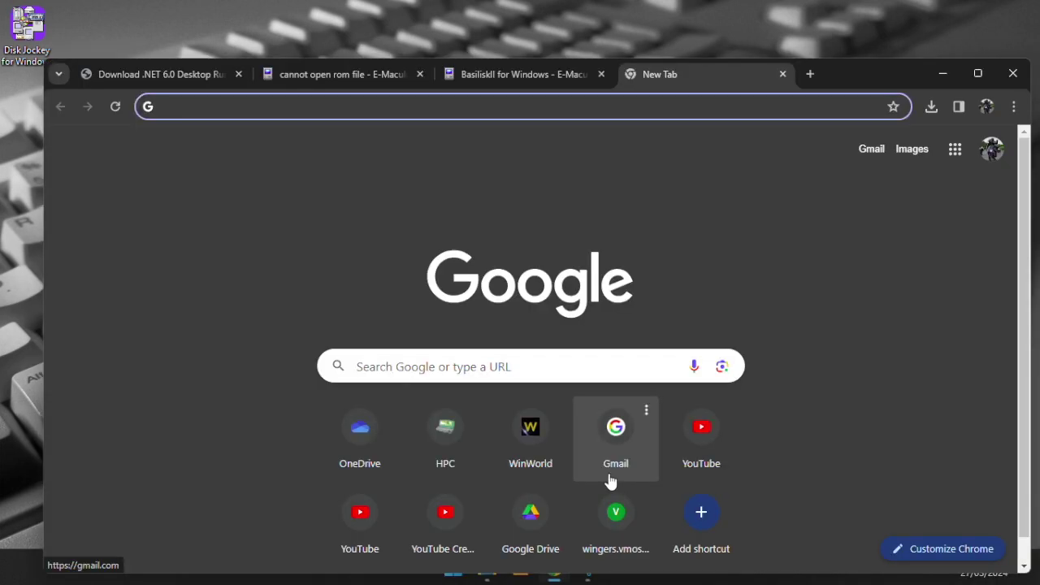
In Chrome, download DiskTools_MacOS80.image.zip from the djdarien/macpi GitHub repository, and return to the BasiliskII folder in File Explorer.
{"action": "type", "text": "https://github.com/djdarien/macpi/blob/main/DiskTools_MacOS80.image.zip"}
{"action": "key", "text": "Return"}
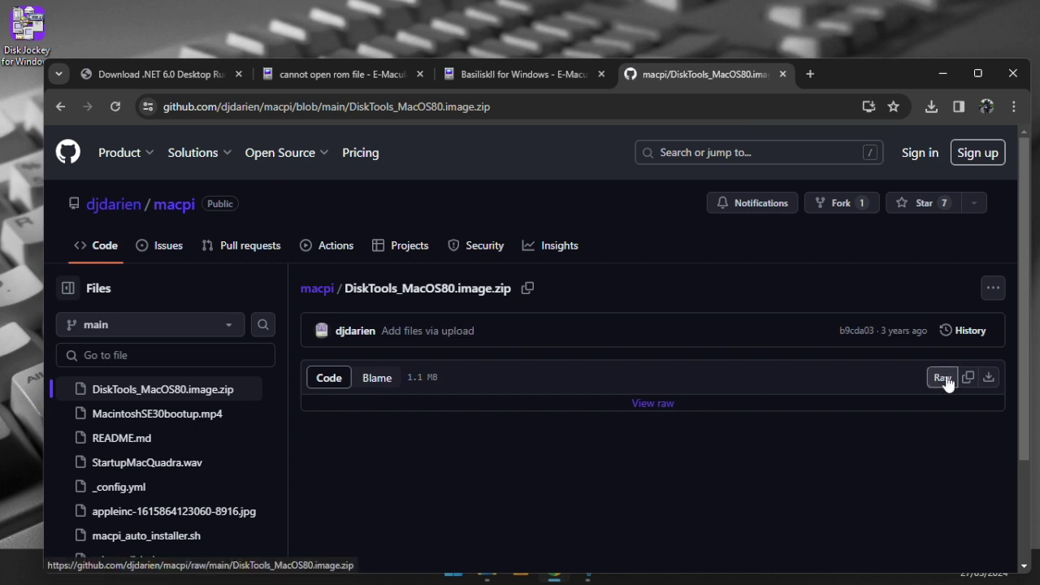
{"action": "left_click", "coordinate": [947, 380]}
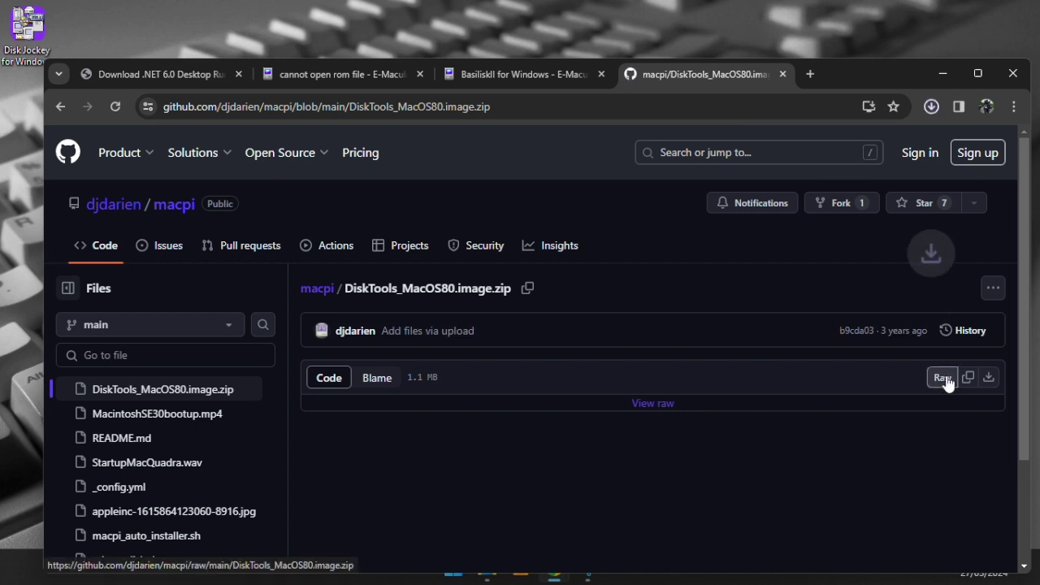
{"action": "left_click", "coordinate": [944, 73]}
{"action": "left_click", "coordinate": [487, 567]}
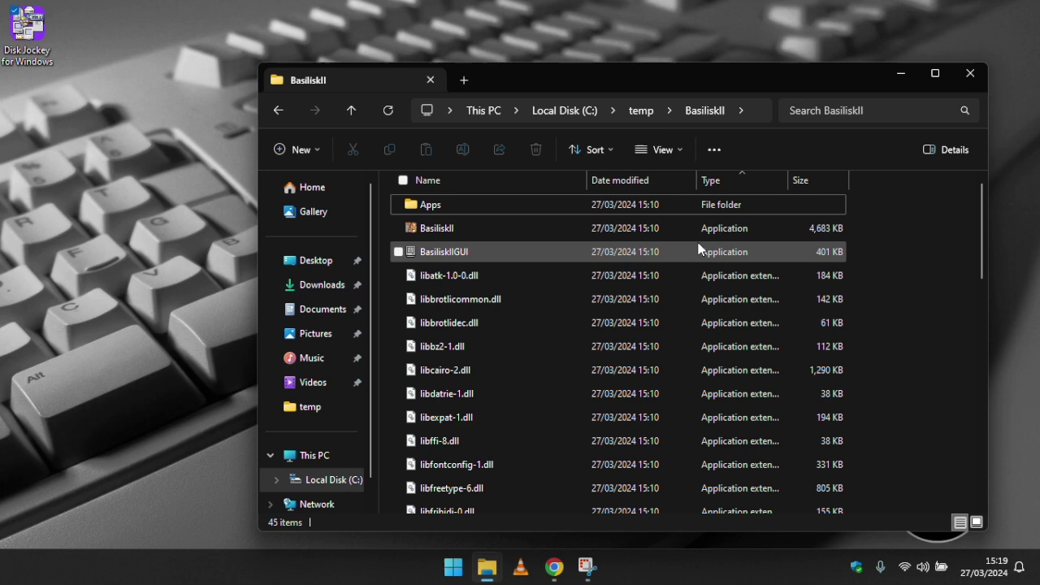
Try to launch BasiliskIIGUI from the BasiliskII folder.
{"action": "left_click", "coordinate": [461, 252]}
{"action": "double_click", "coordinate": [462, 253]}
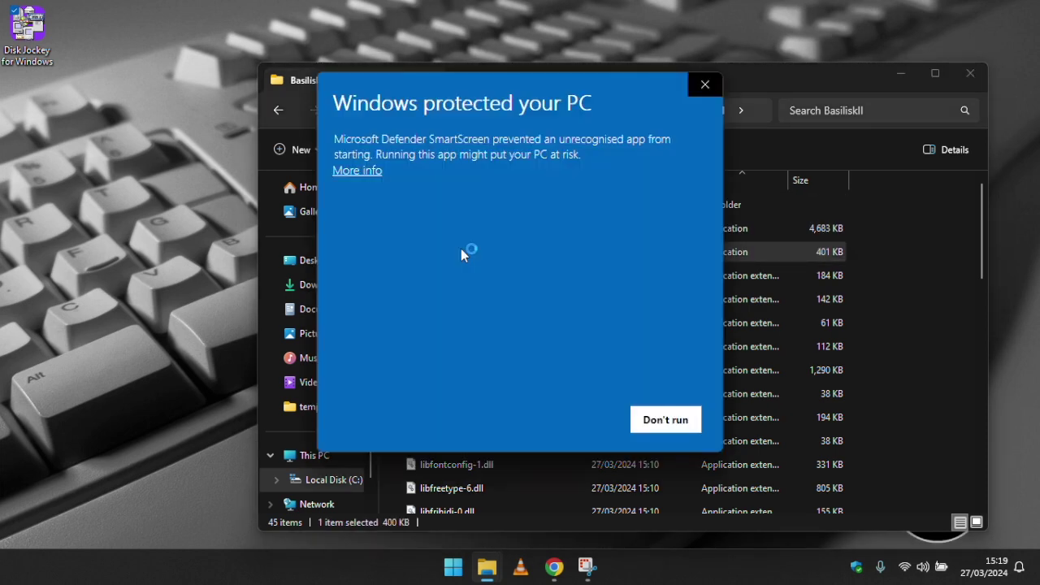
{"action": "left_click", "coordinate": [704, 85]}
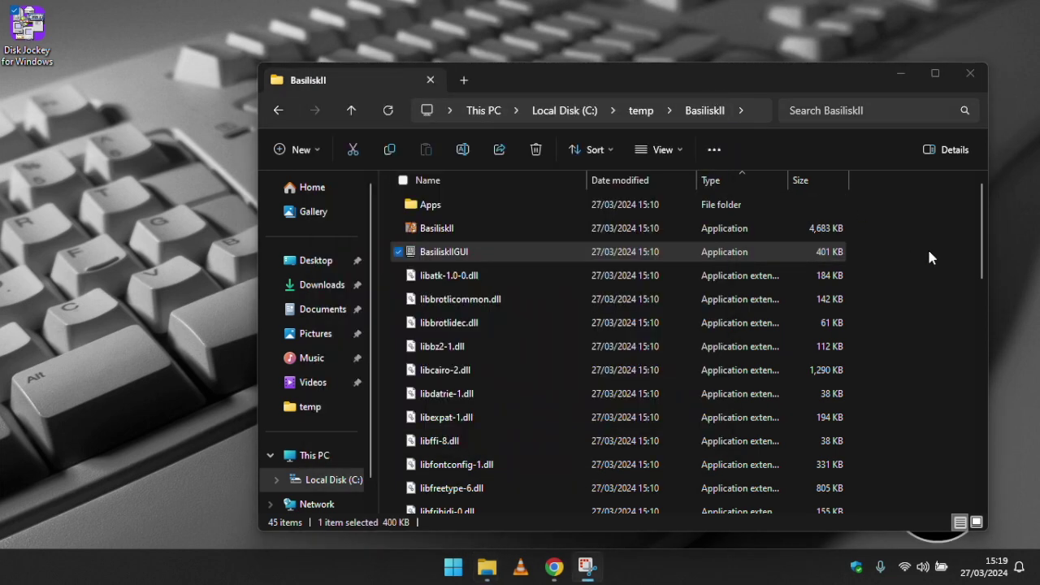
{"action": "left_click", "coordinate": [928, 248]}
{"action": "double_click", "coordinate": [443, 252]}
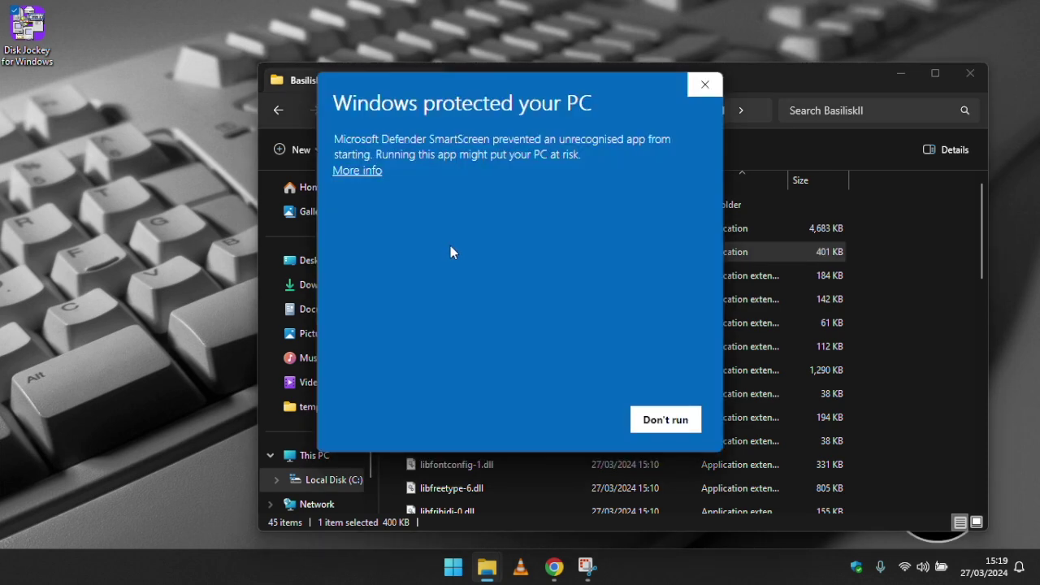
{"action": "left_click", "coordinate": [705, 84]}
Unblock the BasiliskIIGUI application in its file properties and apply the change.
{"action": "right_click", "coordinate": [534, 259]}
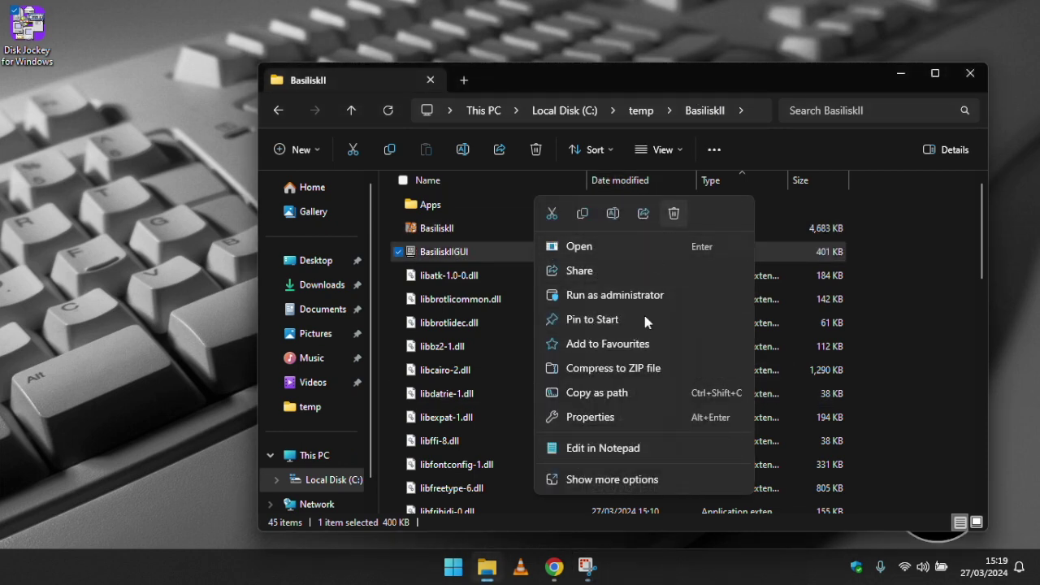
{"action": "left_click", "coordinate": [642, 417]}
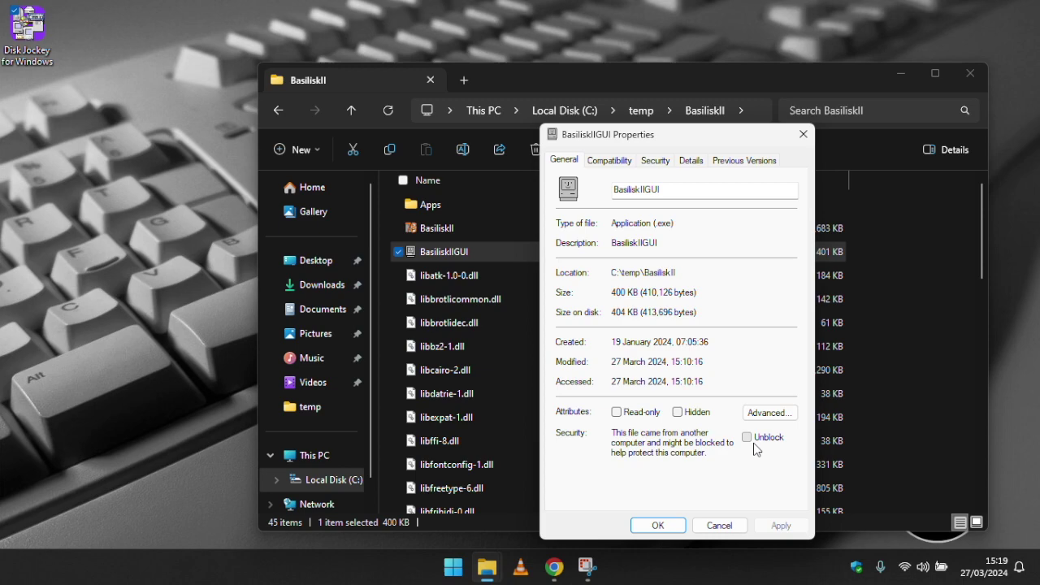
{"action": "left_click", "coordinate": [747, 438]}
{"action": "left_click", "coordinate": [780, 525]}
{"action": "left_click", "coordinate": [655, 526]}
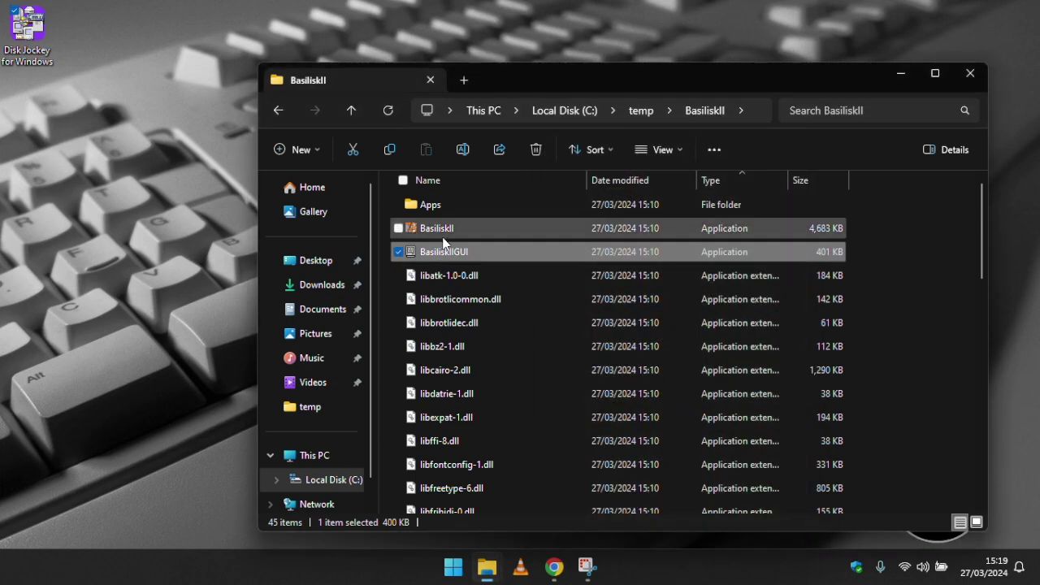
Launch BasiliskIIGUI from the BasiliskII folder, minimize File Explorer and move the Basilisk II Settings window to the middle of the desktop.
{"action": "left_click", "coordinate": [449, 230]}
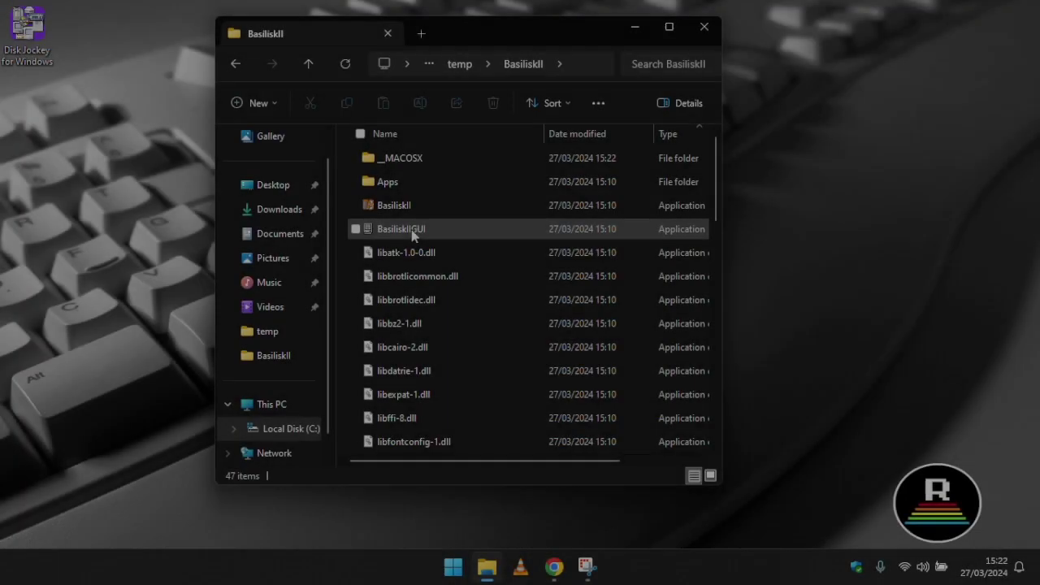
{"action": "double_click", "coordinate": [411, 230]}
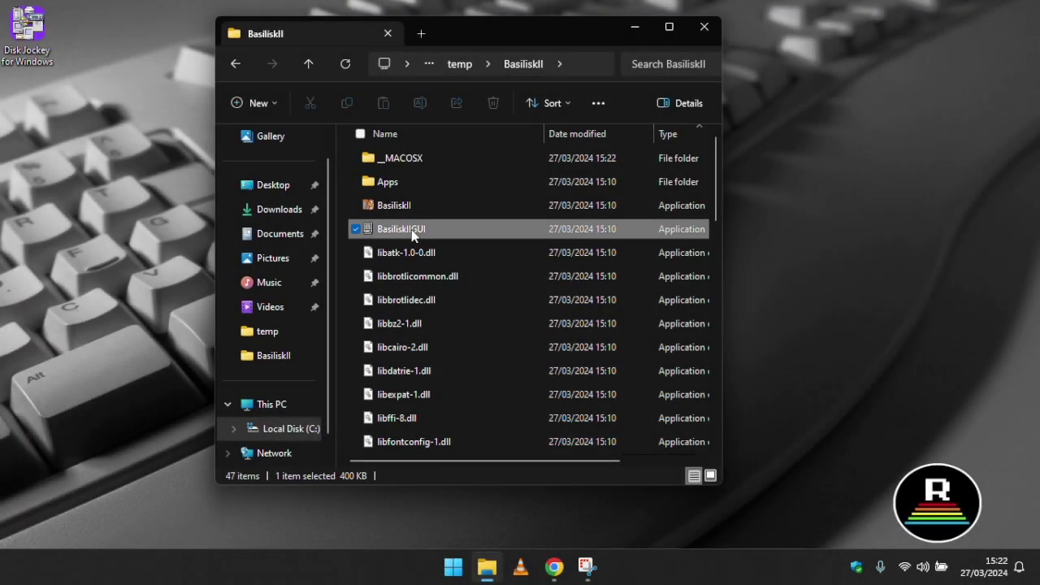
{"action": "left_click", "coordinate": [635, 26]}
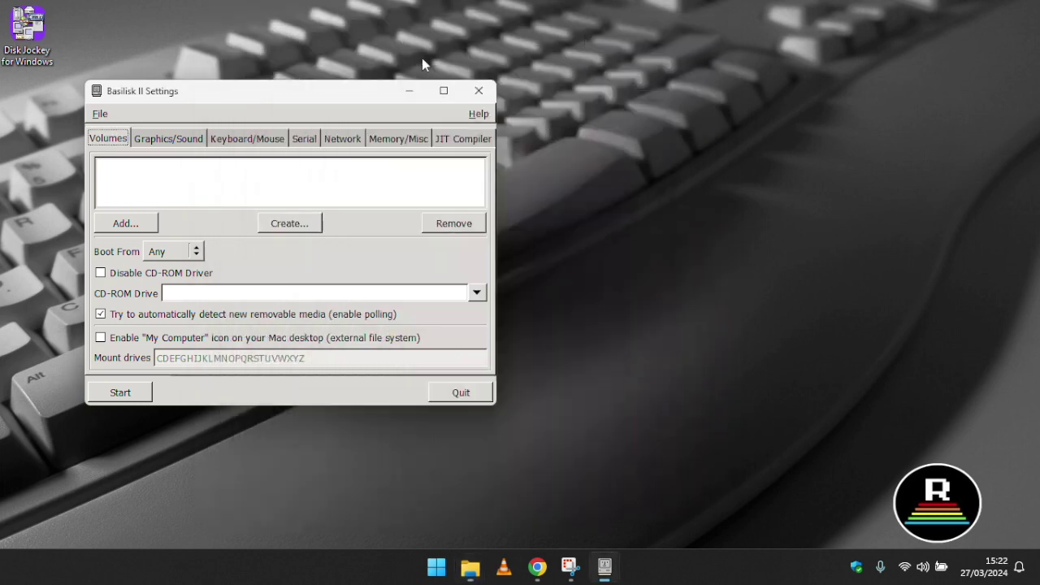
{"action": "left_click_drag", "start_coordinate": [371, 97], "coordinate": [596, 139]}
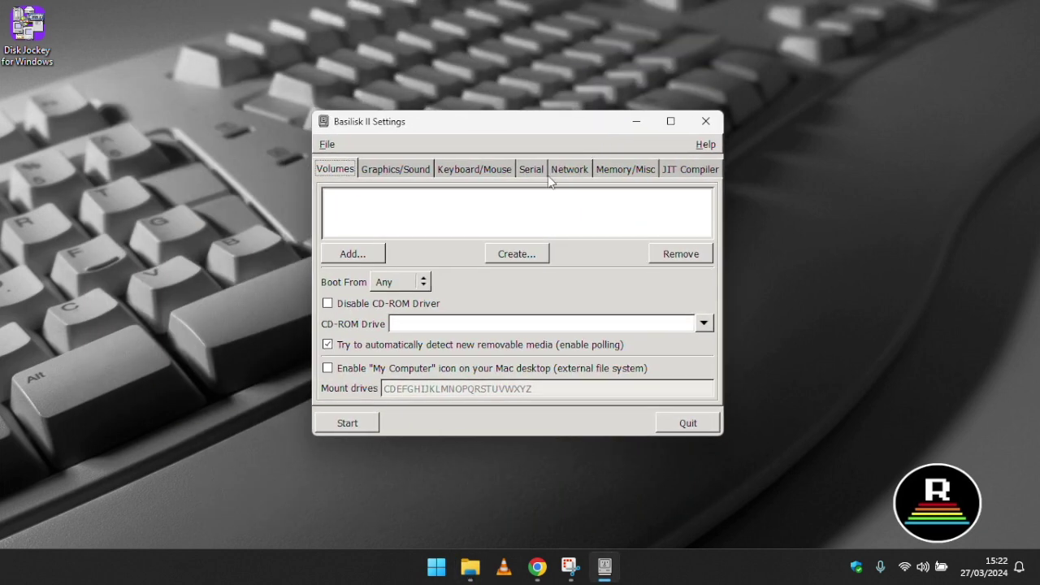
Add DiskTools_MacOS8.image and MacintoshHD.img from C:\temp\BasiliskII as the first two volumes.
{"action": "left_click", "coordinate": [353, 255]}
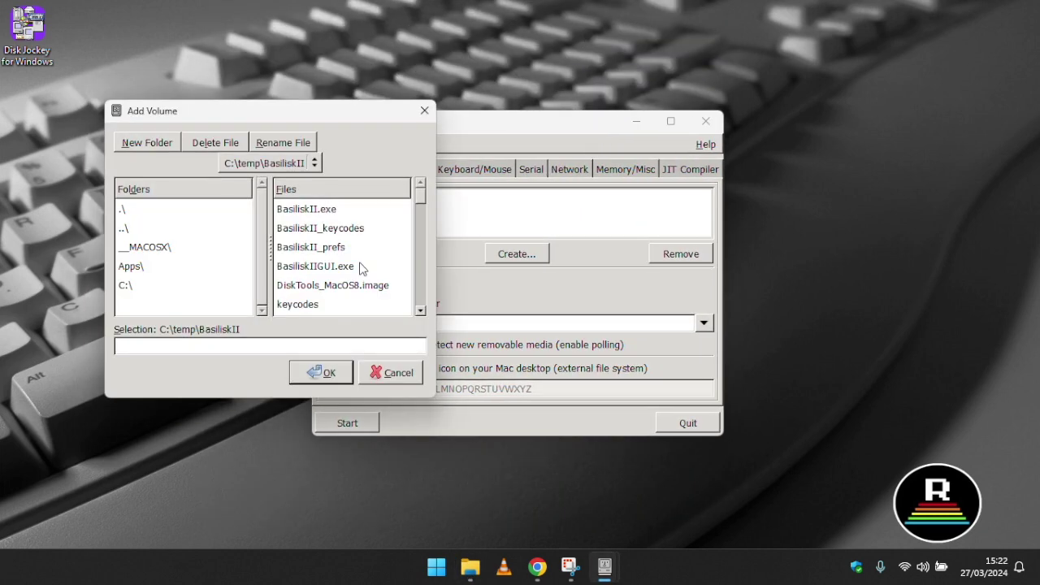
{"action": "left_click", "coordinate": [359, 286]}
{"action": "left_click", "coordinate": [323, 372]}
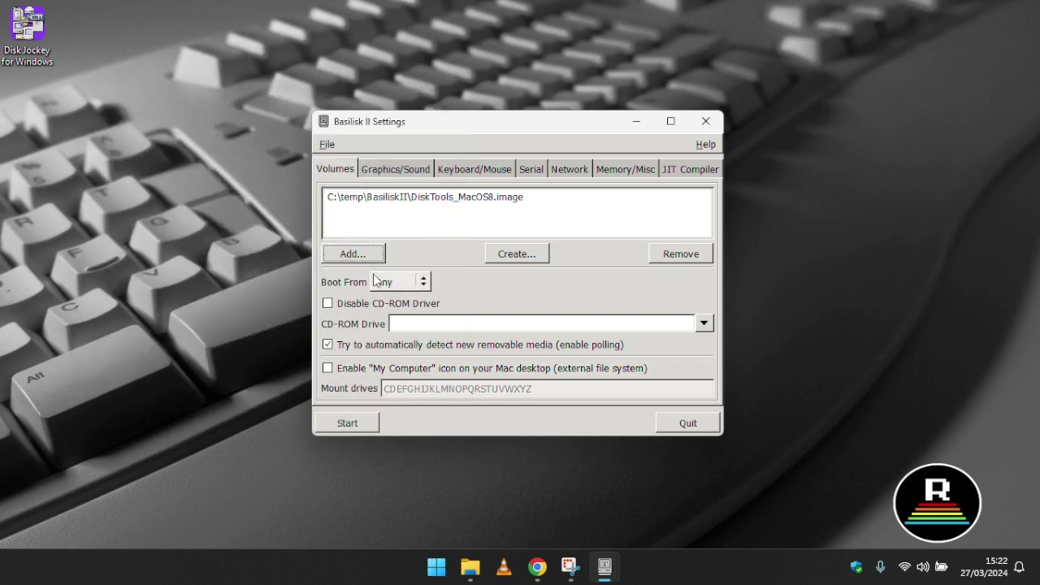
{"action": "left_click", "coordinate": [372, 261]}
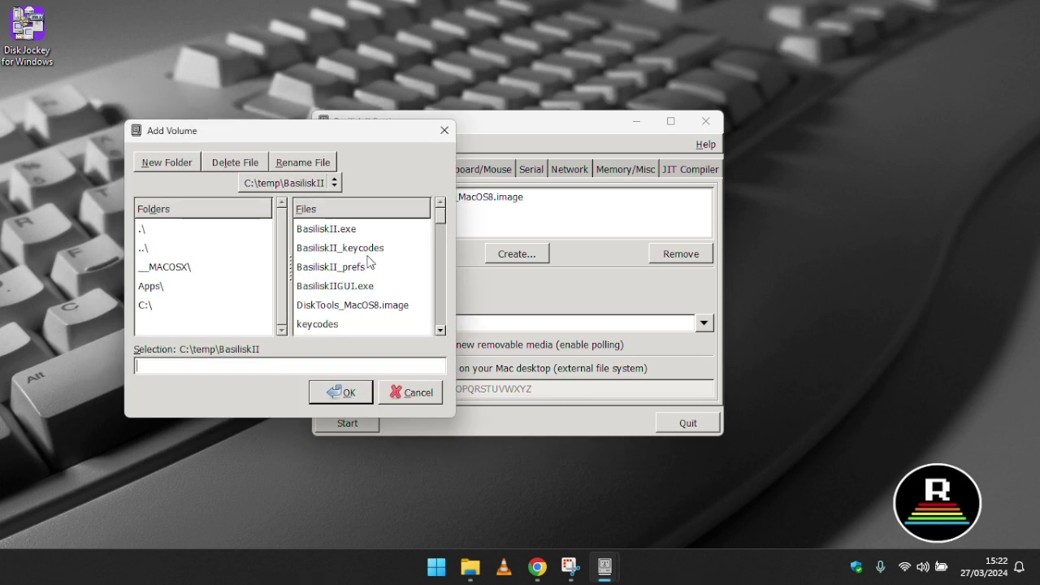
{"action": "left_click_drag", "start_coordinate": [439, 331], "coordinate": [439, 332]}
{"action": "left_click", "coordinate": [332, 287]}
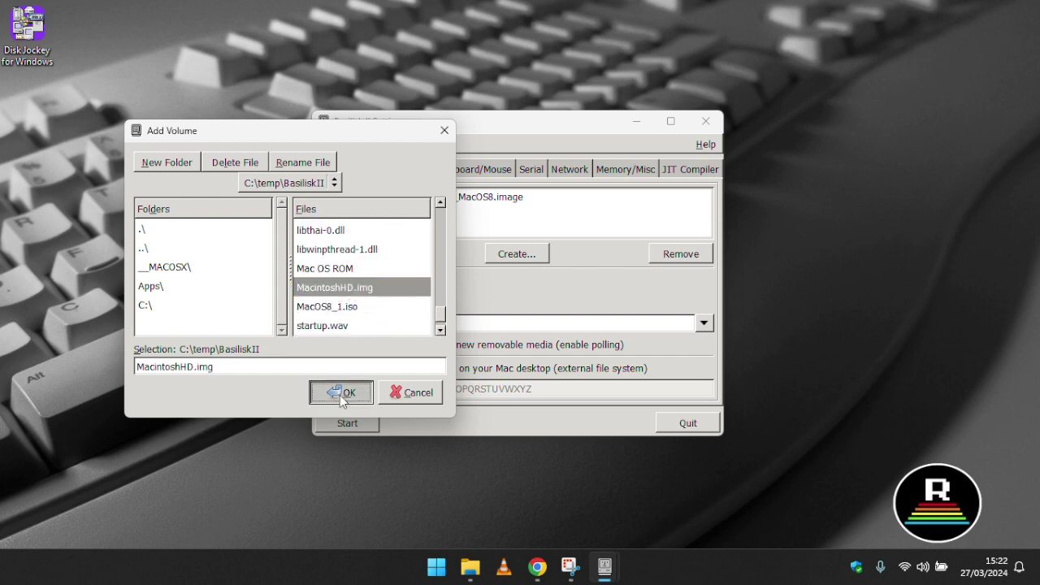
{"action": "left_click", "coordinate": [337, 394]}
Add the installation image MacOS8_1.iso from C:\temp\BasiliskII as the third volume.
{"action": "left_click", "coordinate": [376, 254]}
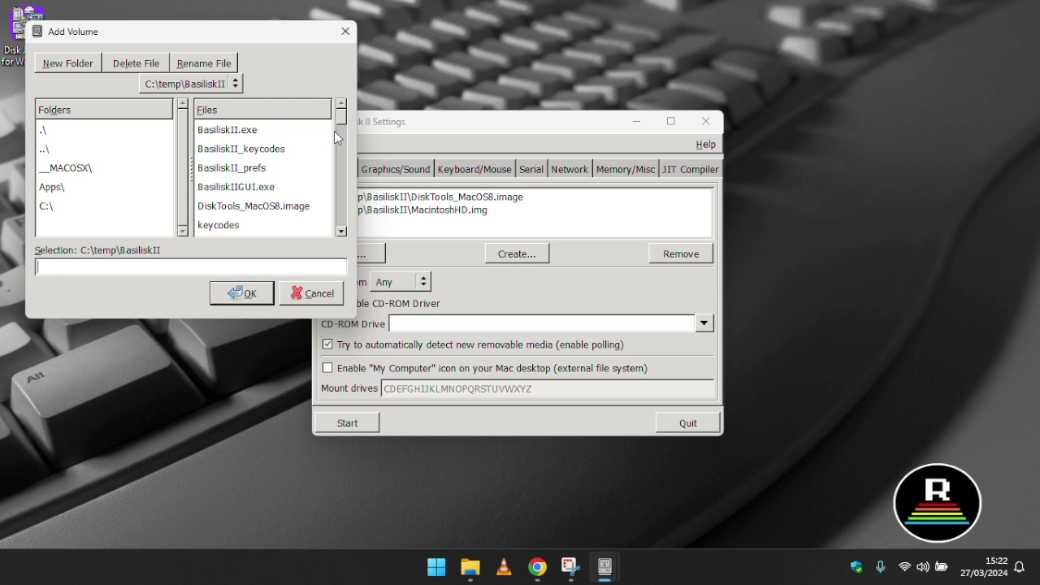
{"action": "left_click_drag", "start_coordinate": [340, 118], "coordinate": [332, 245]}
{"action": "left_click", "coordinate": [229, 188]}
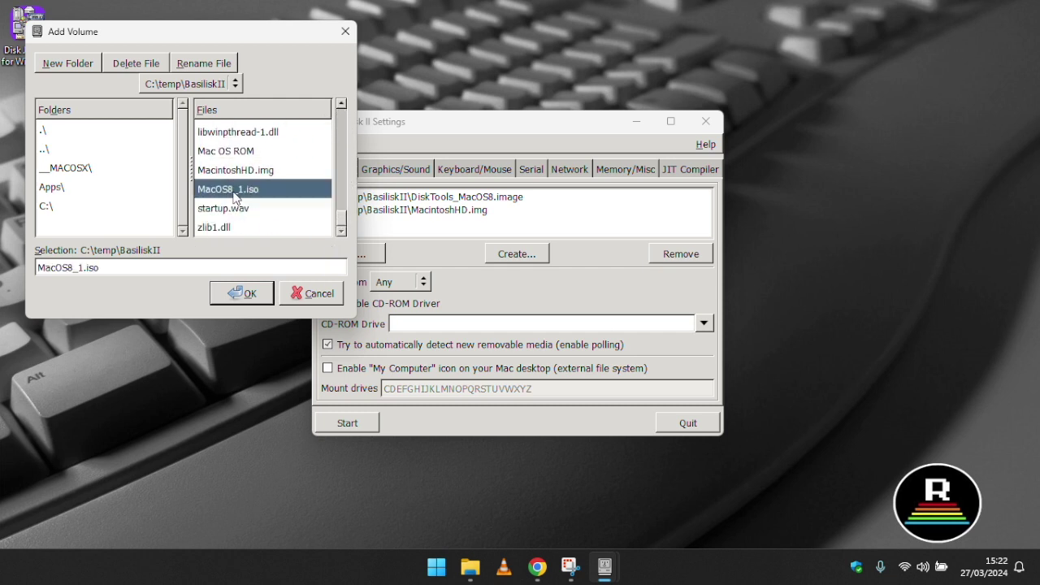
{"action": "left_click", "coordinate": [242, 294]}
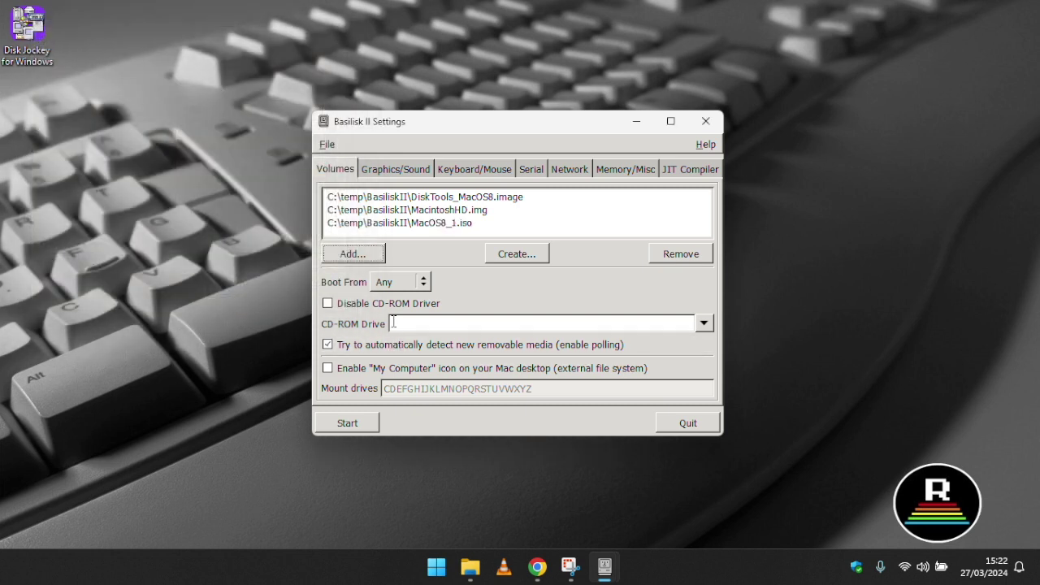
Enable the "My Computer" icon on the Mac desktop and limit the mounted drives to C.
{"action": "left_click", "coordinate": [385, 371]}
{"action": "key", "text": "Tab"}
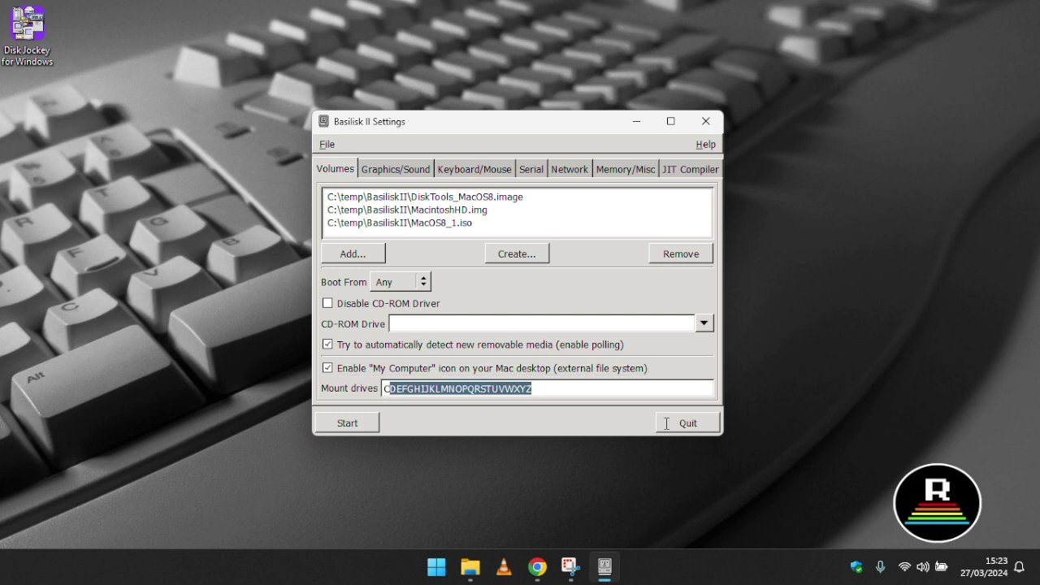
{"action": "type", "text": "C"}
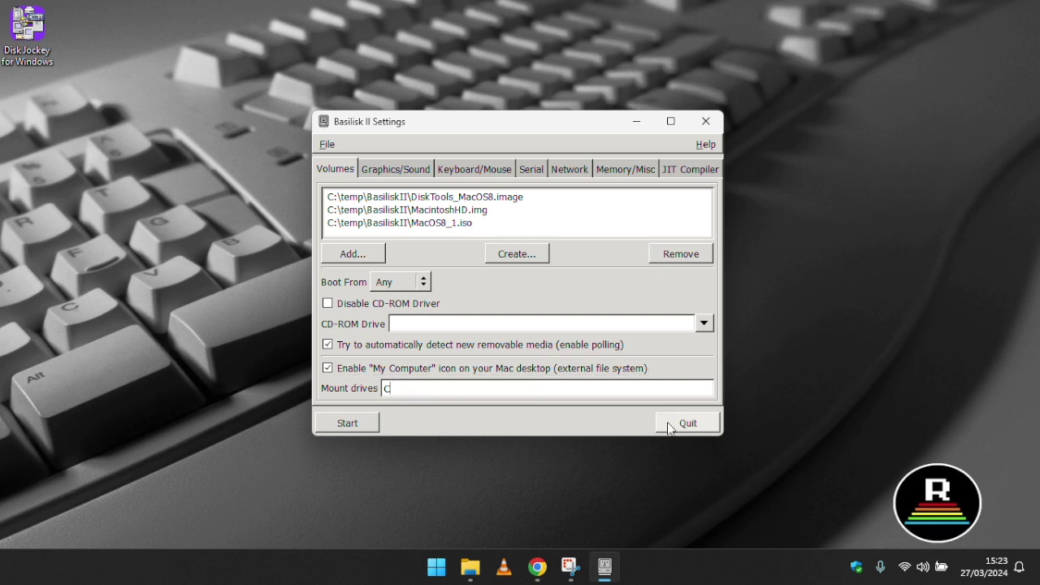
Set the graphics window refresh rate to 30 Hz, the width to 800 and the height to 600.
{"action": "left_click", "coordinate": [387, 167]}
{"action": "left_click", "coordinate": [509, 228]}
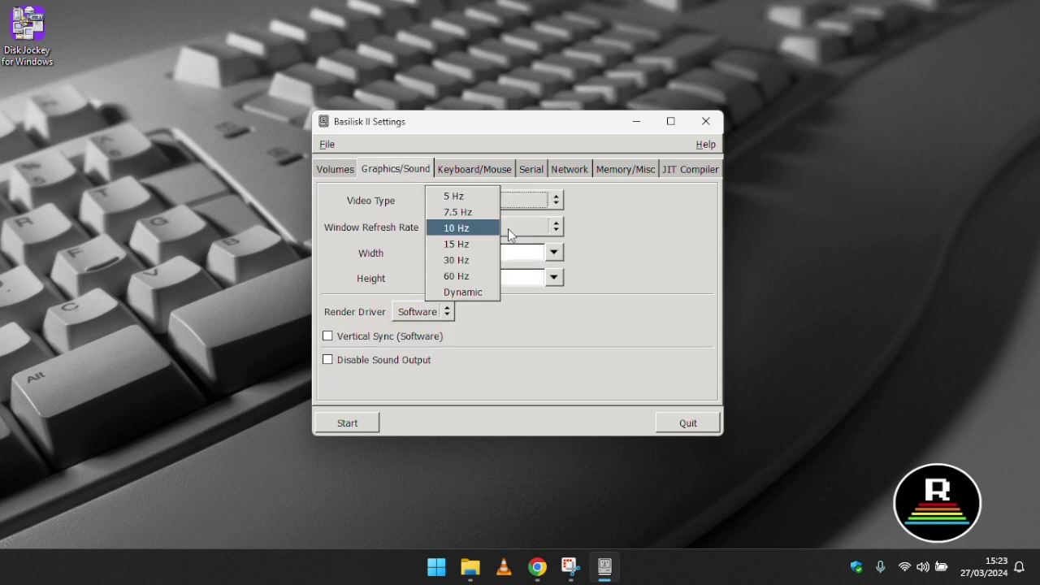
{"action": "left_click", "coordinate": [477, 259]}
{"action": "left_click", "coordinate": [553, 253]}
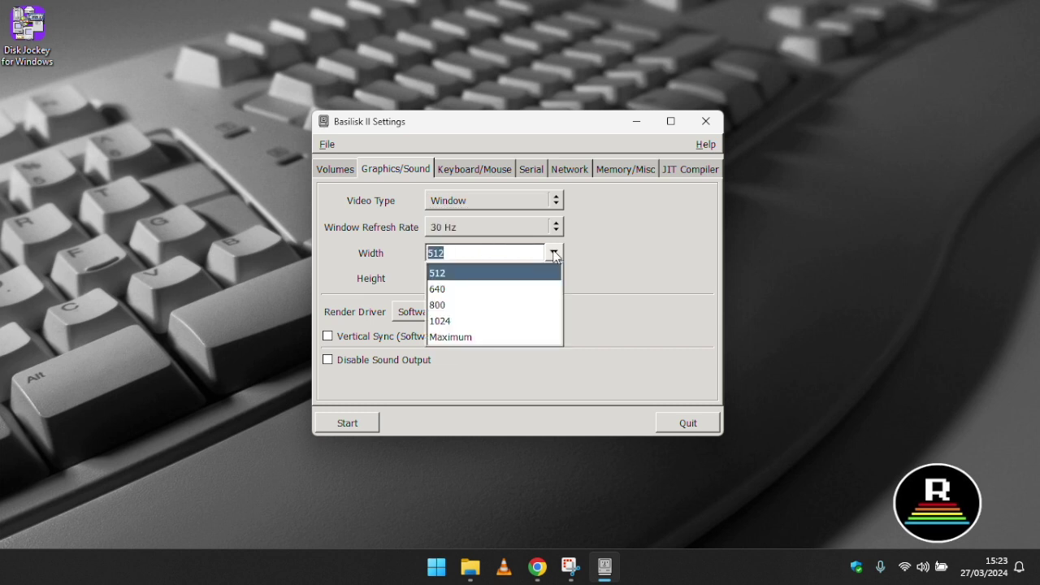
{"action": "left_click", "coordinate": [460, 305]}
{"action": "left_click", "coordinate": [553, 278]}
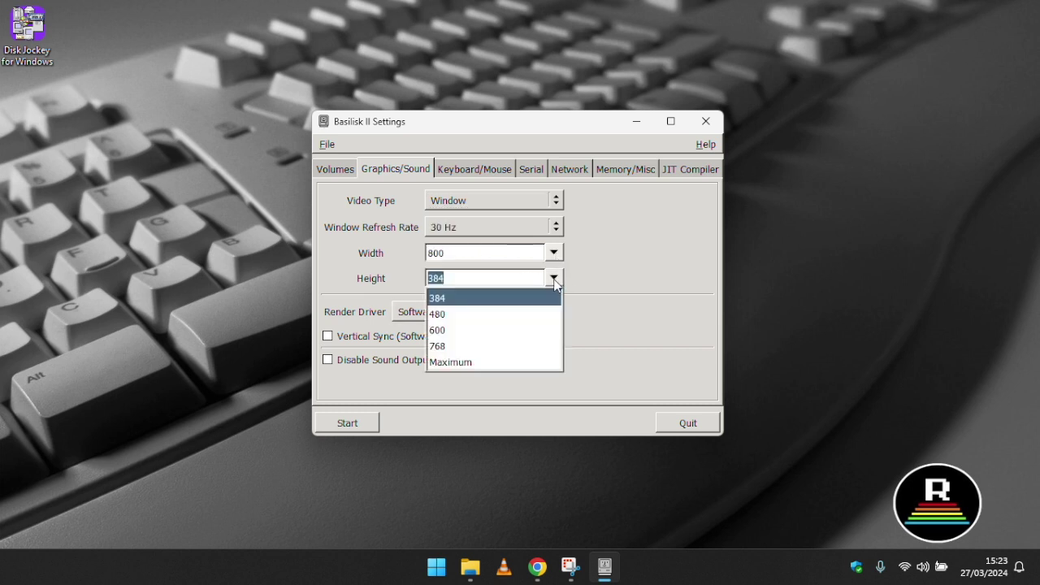
{"action": "left_click", "coordinate": [455, 331]}
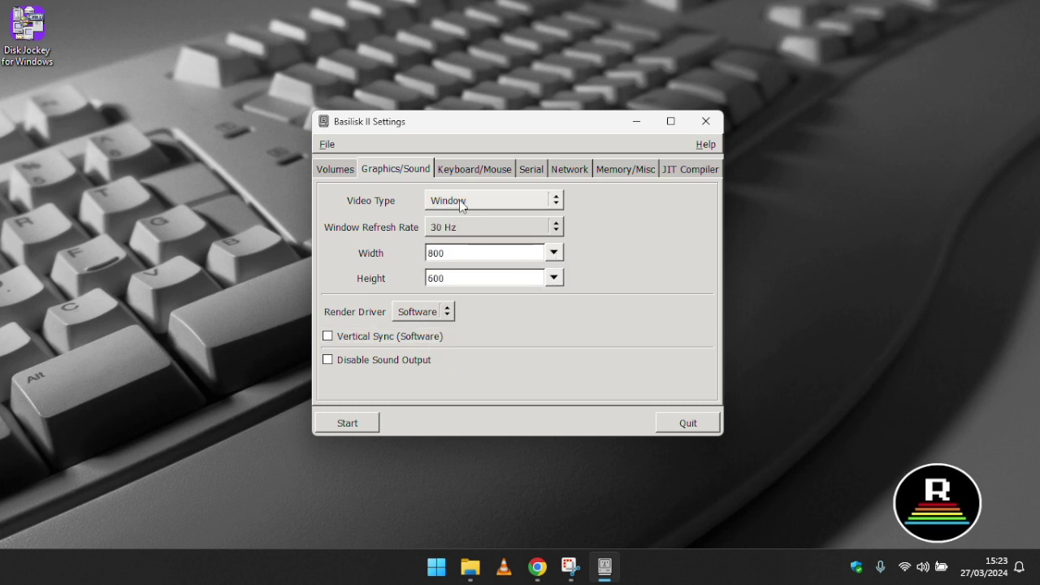
{"action": "left_click", "coordinate": [470, 168]}
{"action": "left_click", "coordinate": [529, 169]}
{"action": "left_click", "coordinate": [571, 169]}
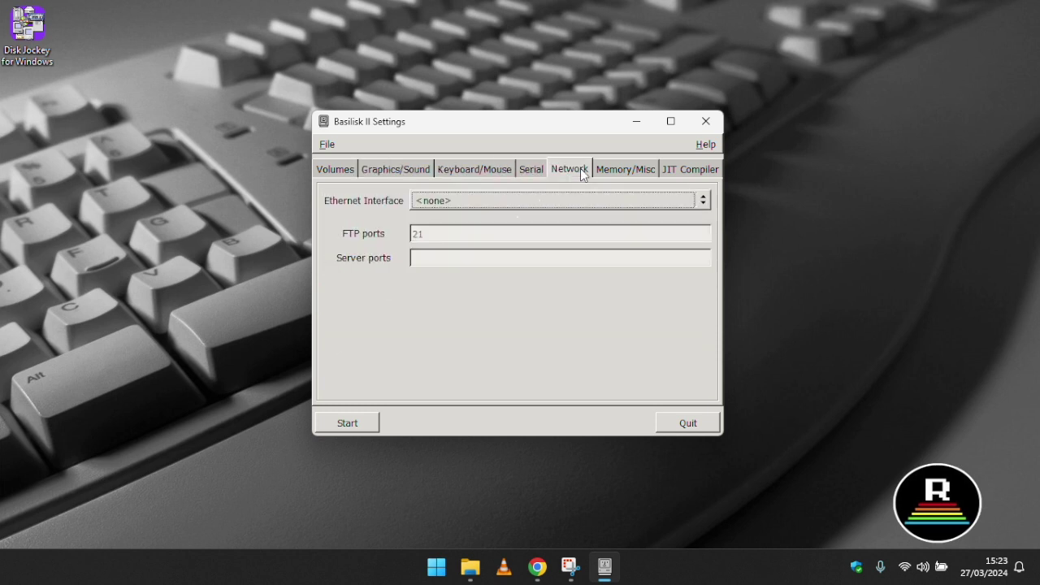
Set the MacOS RAM size to 32 MB, the Mac model to Quadra 900 (MacOS 8.x) and the CPU type to 68040.
{"action": "left_click", "coordinate": [630, 170]}
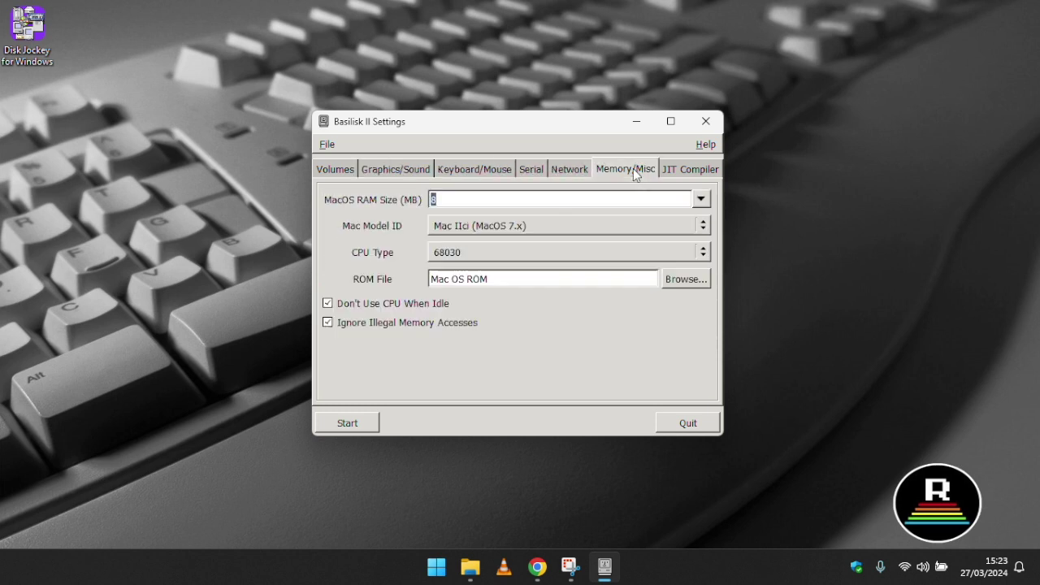
{"action": "left_click", "coordinate": [700, 199]}
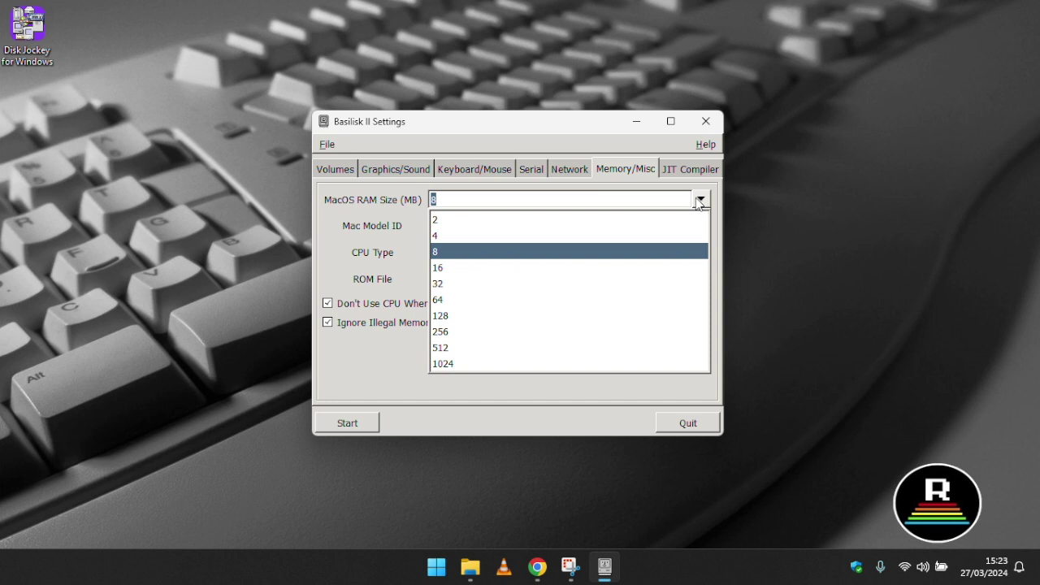
{"action": "left_click", "coordinate": [457, 284]}
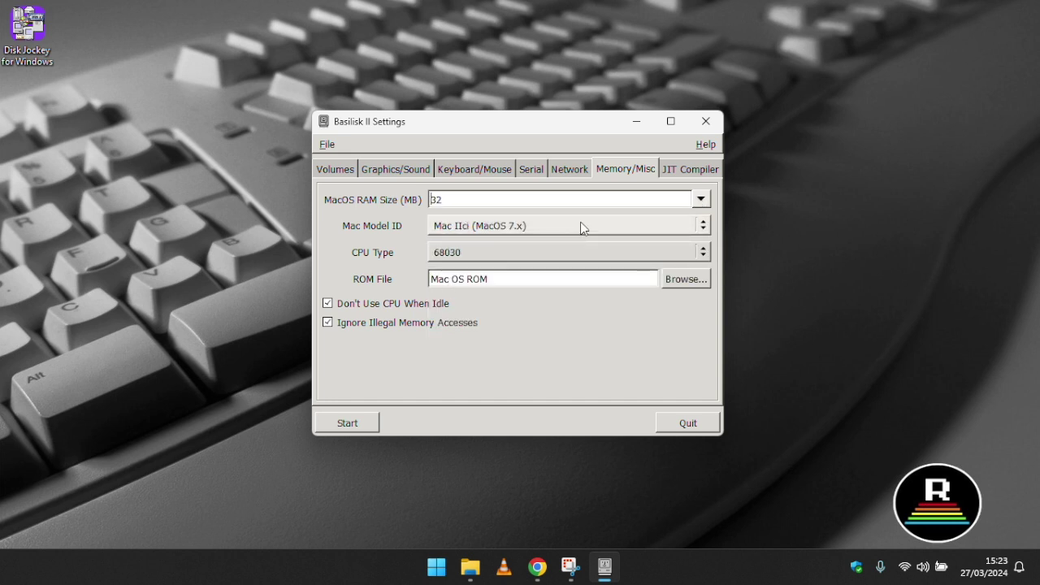
{"action": "left_click", "coordinate": [580, 226]}
{"action": "left_click", "coordinate": [555, 240]}
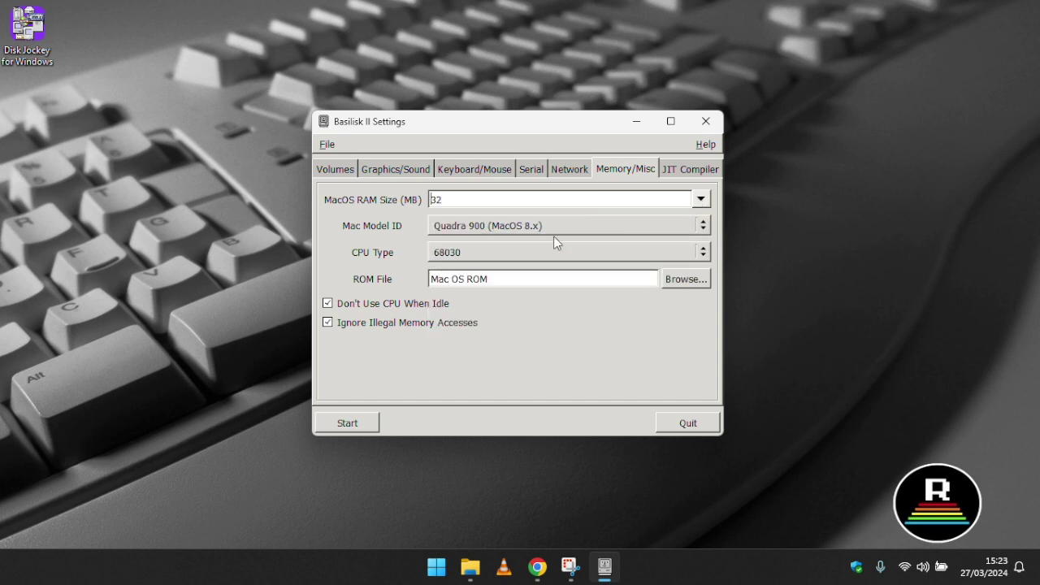
{"action": "left_click", "coordinate": [552, 255]}
{"action": "left_click", "coordinate": [483, 286]}
Select the Mac OS ROM file from C:\temp\BasiliskII as the ROM file and start the emulator.
{"action": "left_click", "coordinate": [687, 280]}
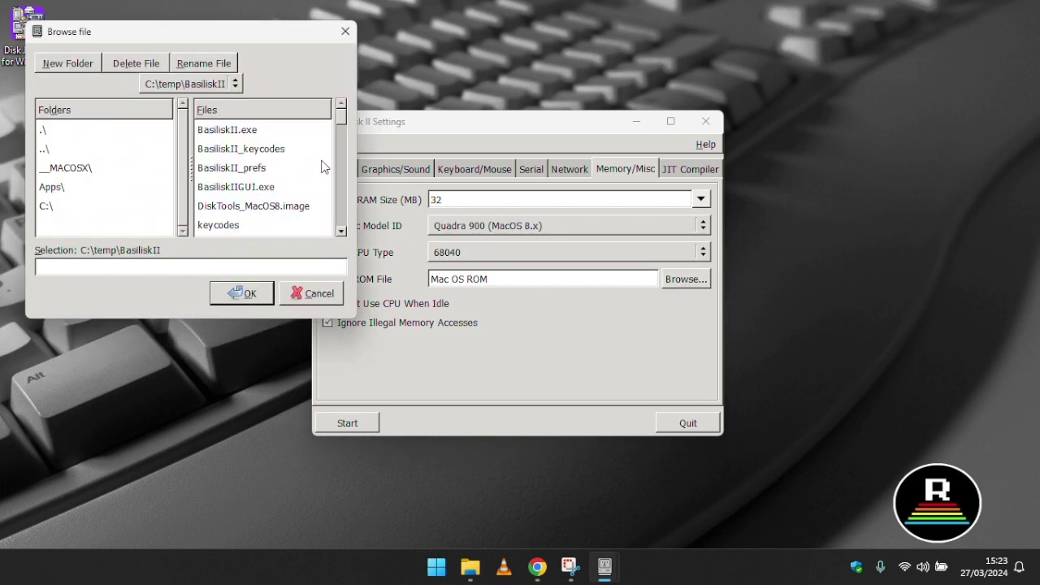
{"action": "left_click_drag", "start_coordinate": [341, 126], "coordinate": [350, 229]}
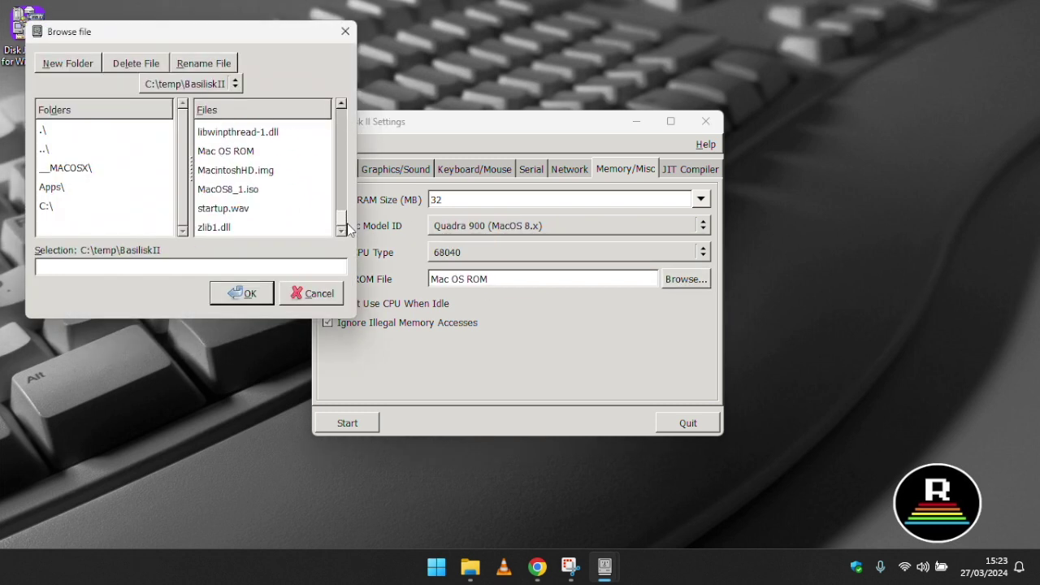
{"action": "left_click", "coordinate": [246, 154]}
{"action": "left_click", "coordinate": [252, 294]}
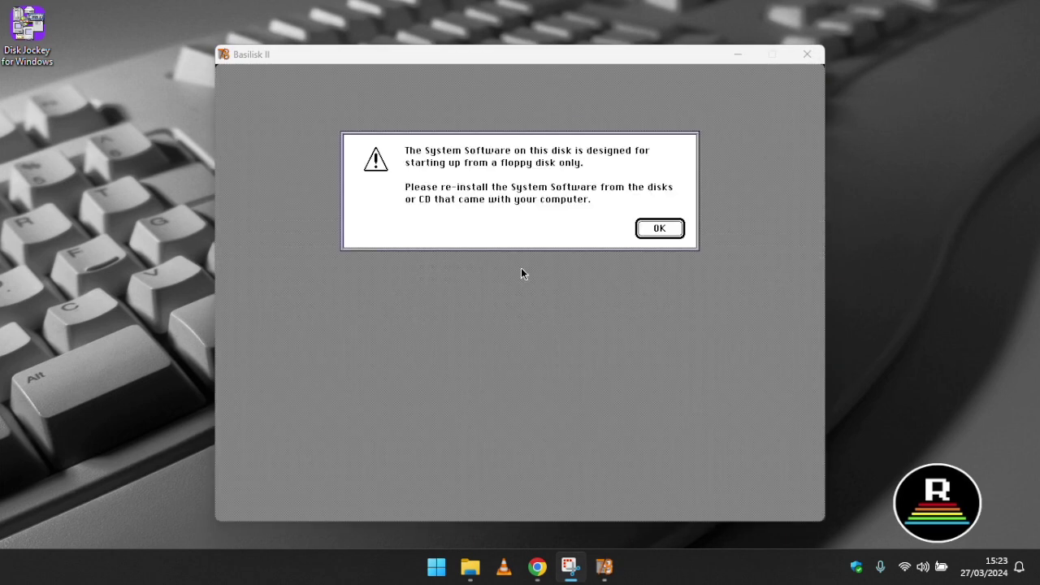
Dismiss the startup alert and initialize the unreadable 500 MB disk with the name Macintosh HD, accepting the erase warning.
{"action": "left_click", "coordinate": [664, 231]}
{"action": "left_click", "coordinate": [661, 228]}
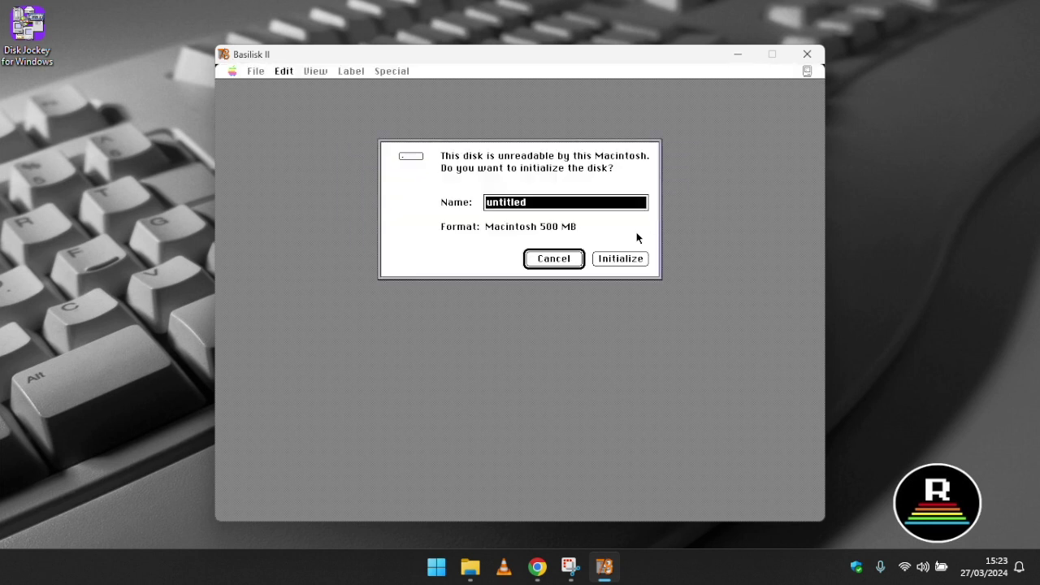
{"action": "type", "text": "Macintosh HD"}
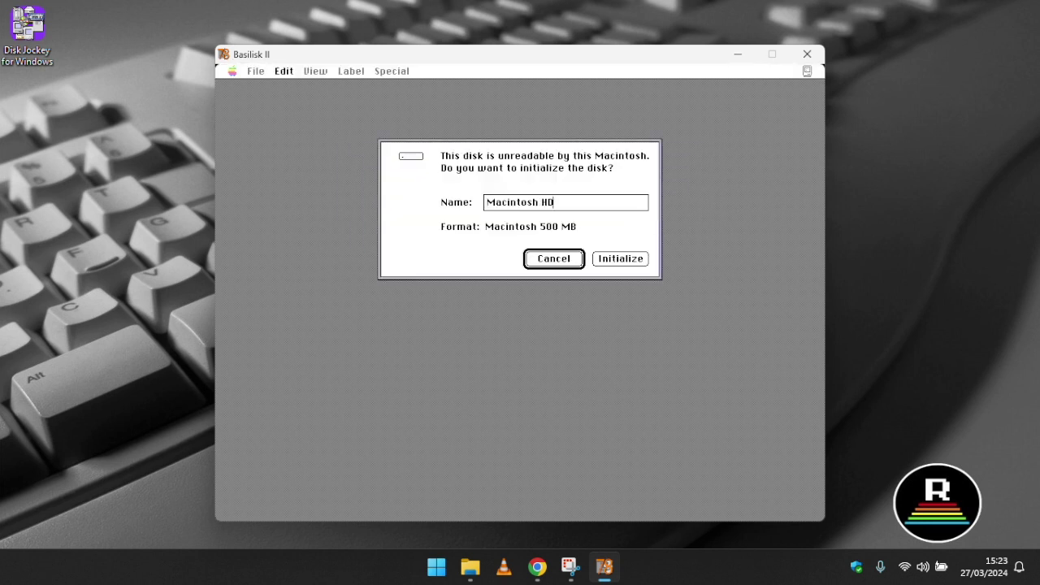
{"action": "left_click", "coordinate": [621, 259]}
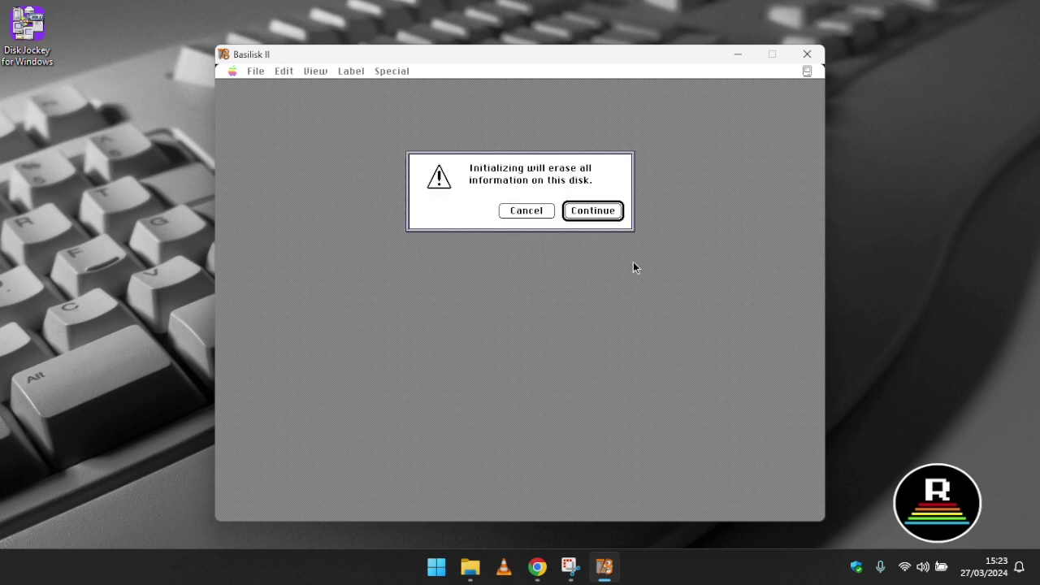
{"action": "left_click", "coordinate": [599, 214]}
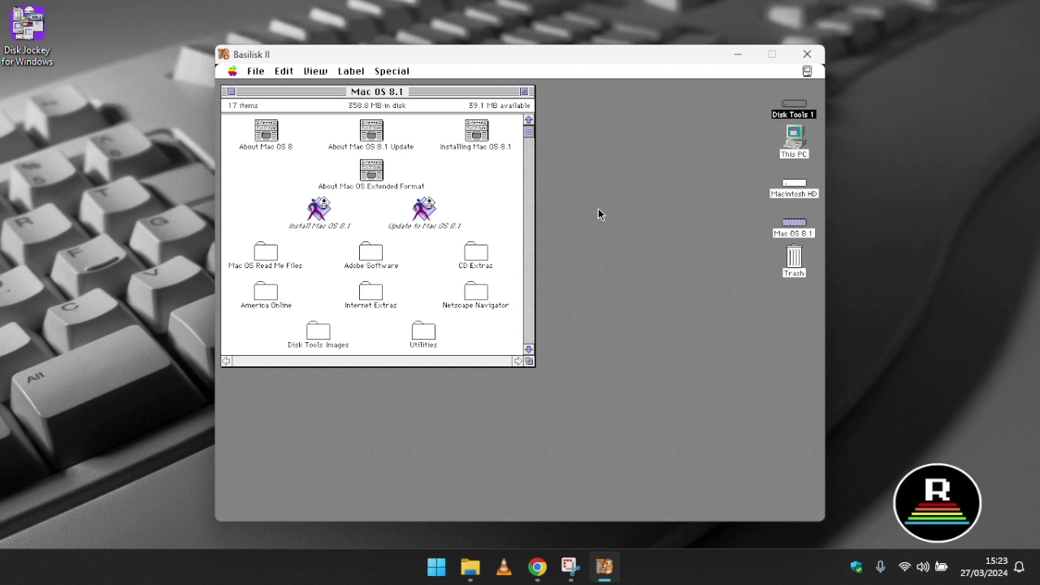
Launch the Mac OS 8.1 installer and select Macintosh HD as the destination disk.
{"action": "double_click", "coordinate": [320, 209]}
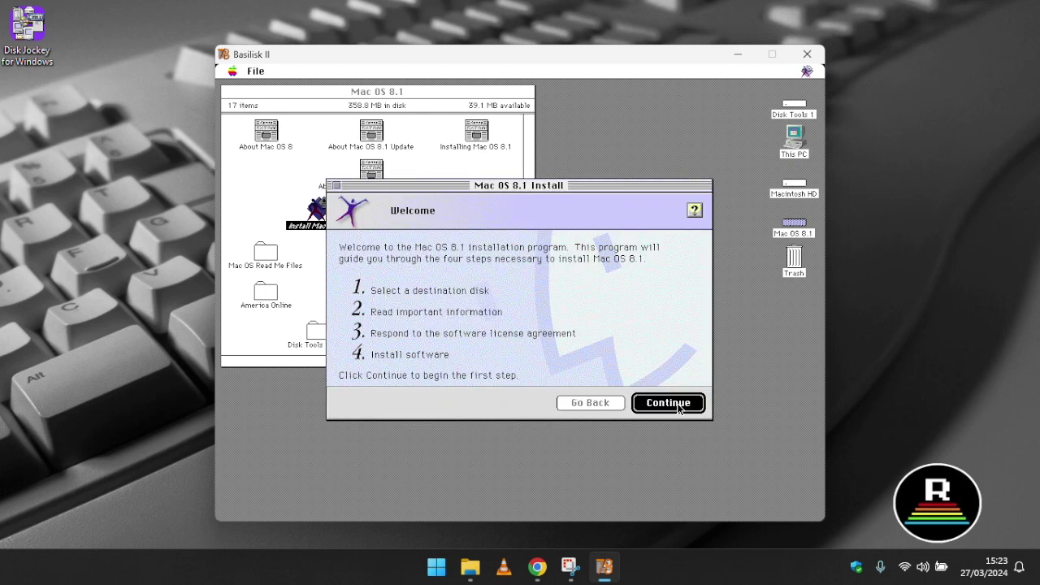
{"action": "left_click", "coordinate": [679, 406]}
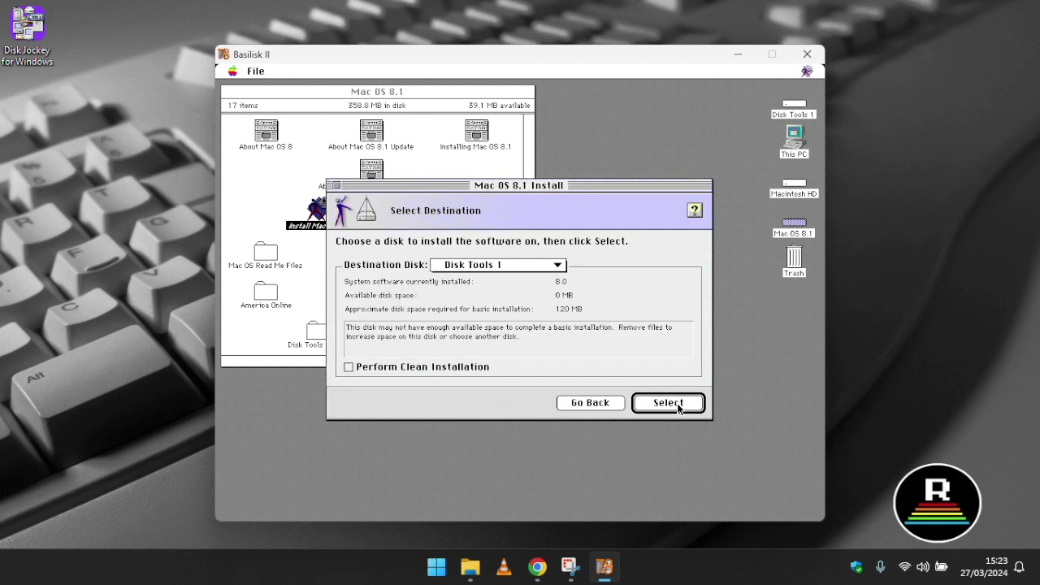
{"action": "left_click", "coordinate": [474, 268]}
{"action": "left_click", "coordinate": [486, 289]}
{"action": "left_click", "coordinate": [502, 266]}
{"action": "left_click", "coordinate": [514, 252]}
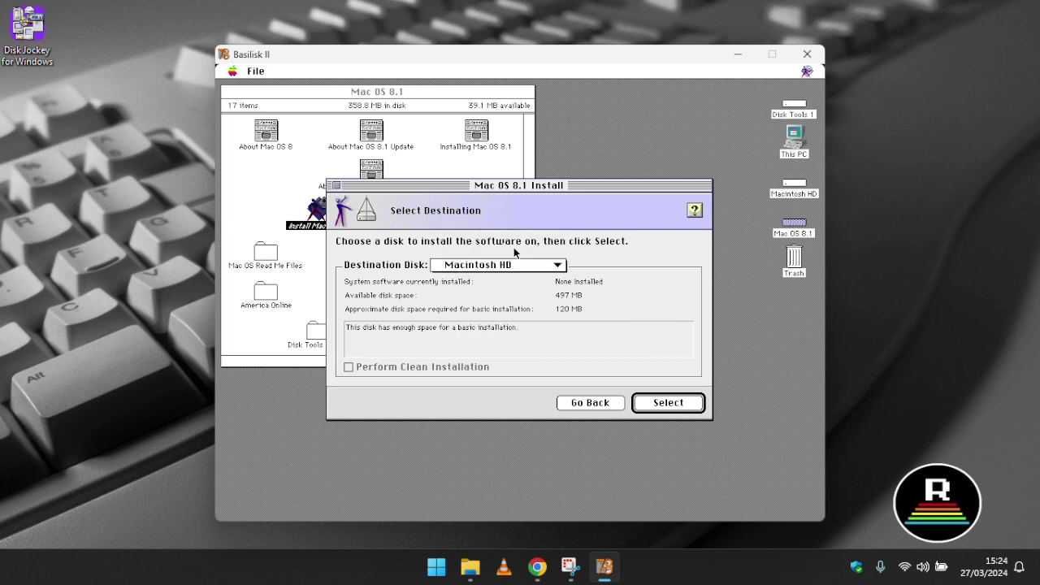
{"action": "left_click", "coordinate": [675, 411]}
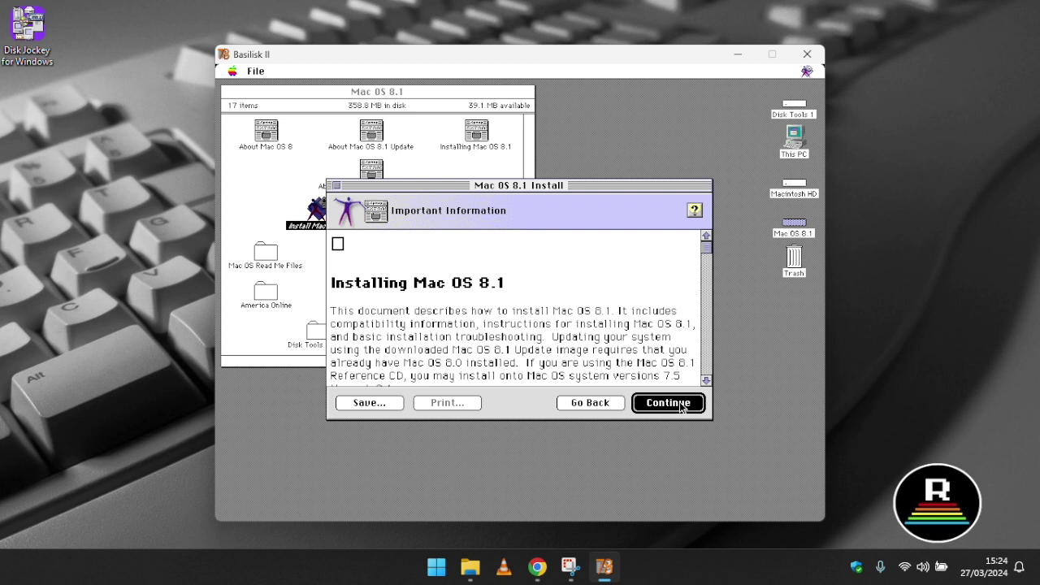
Continue past the important information and agree to the software license to proceed with the Mac OS 8.1 installation.
{"action": "left_click", "coordinate": [682, 406]}
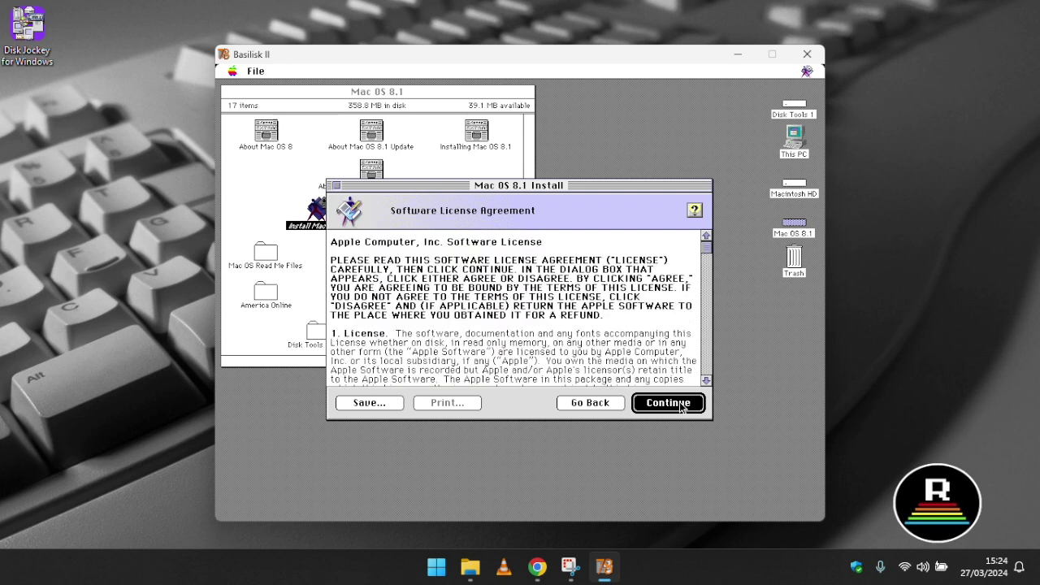
{"action": "left_click", "coordinate": [682, 404]}
{"action": "left_click", "coordinate": [631, 351]}
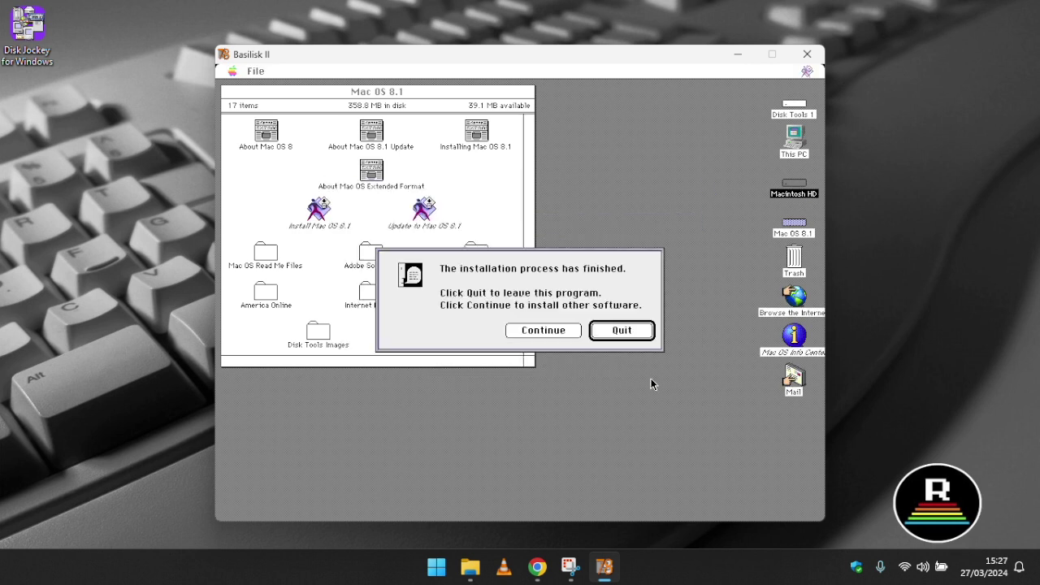
Quit the finished Mac OS 8.1 installer and shut down the emulated Macintosh.
{"action": "left_click", "coordinate": [633, 333]}
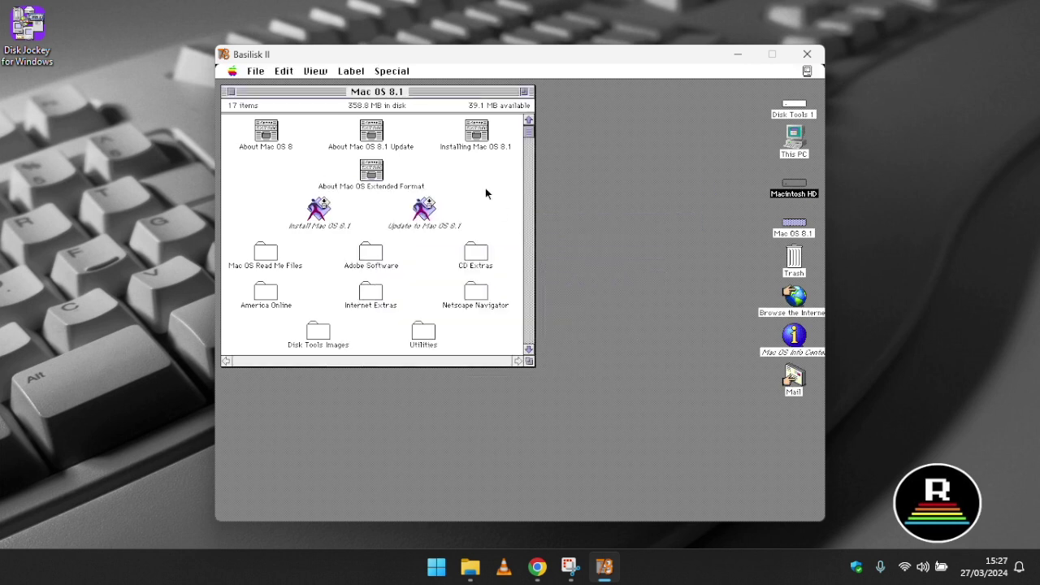
{"action": "left_click", "coordinate": [392, 71]}
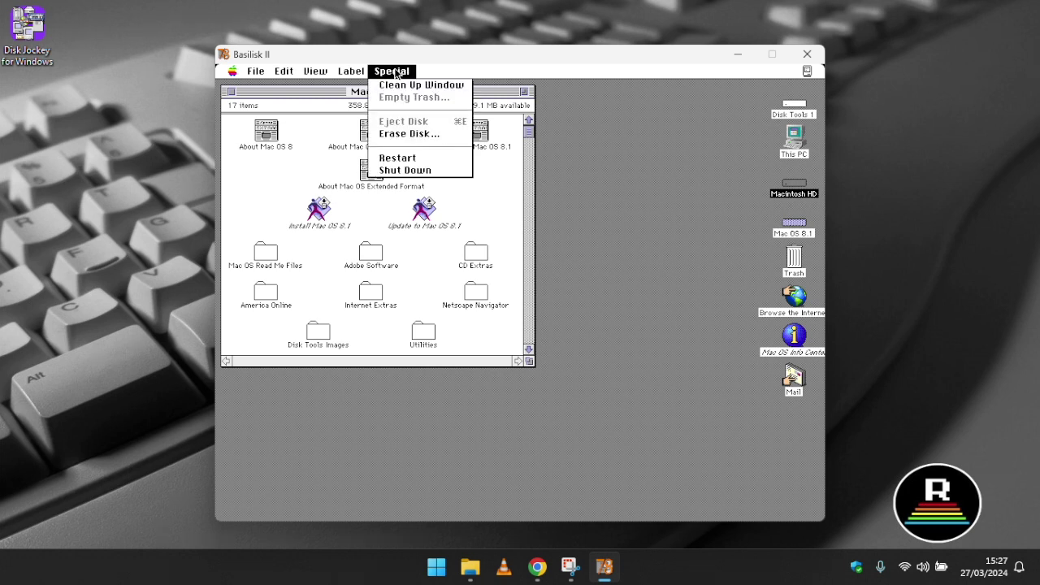
{"action": "left_click", "coordinate": [422, 170]}
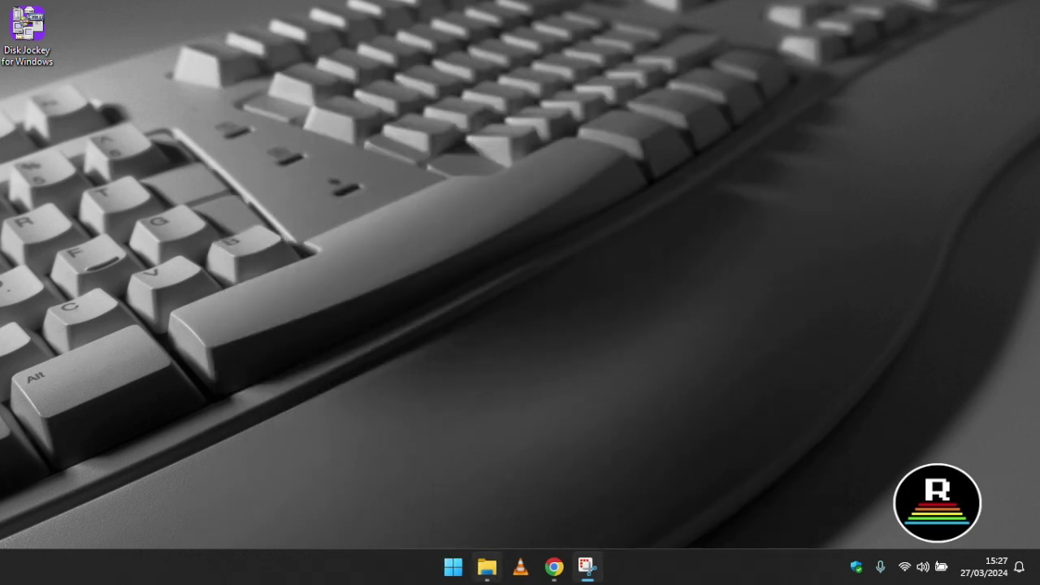
Using BasiliskIIGUI from the BasiliskII folder, remove DiskTools_MacOS8.image and MacOS8_1.iso from the volumes and start the emulator.
{"action": "left_click", "coordinate": [488, 567]}
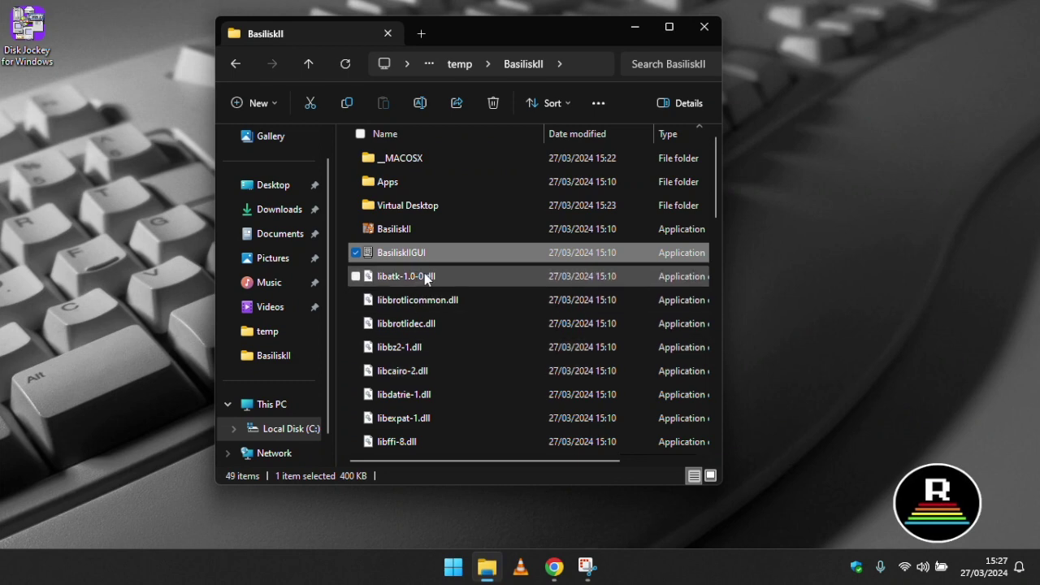
{"action": "double_click", "coordinate": [428, 259]}
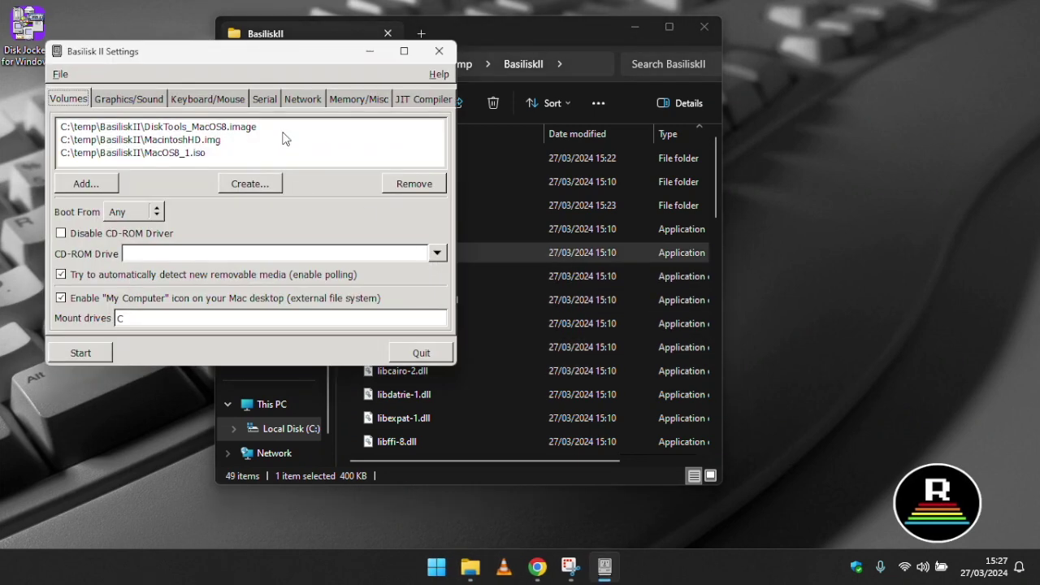
{"action": "left_click", "coordinate": [282, 130]}
{"action": "left_click", "coordinate": [413, 184]}
{"action": "left_click", "coordinate": [224, 127]}
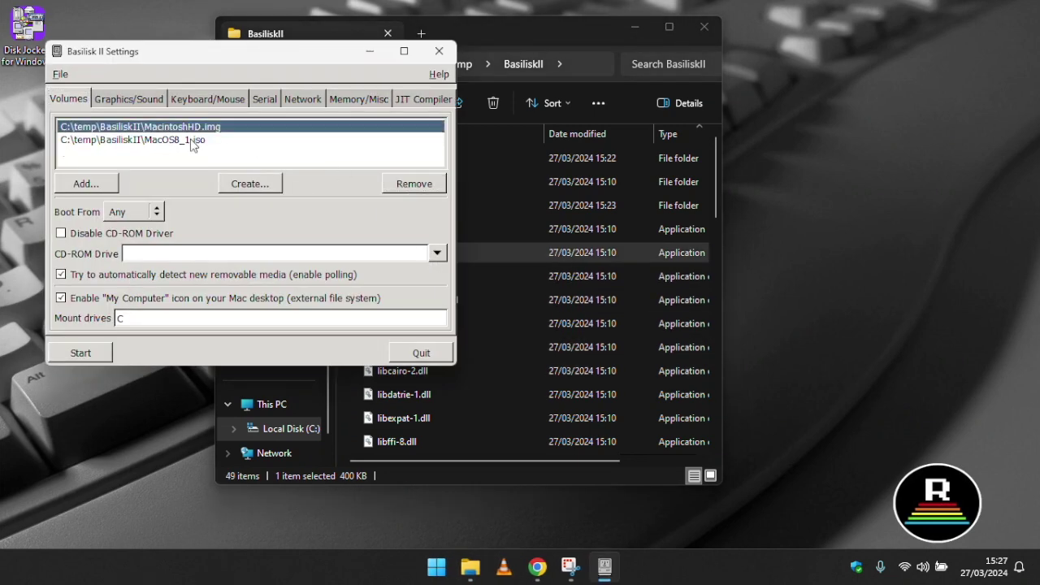
{"action": "left_click", "coordinate": [195, 140]}
{"action": "left_click", "coordinate": [403, 186]}
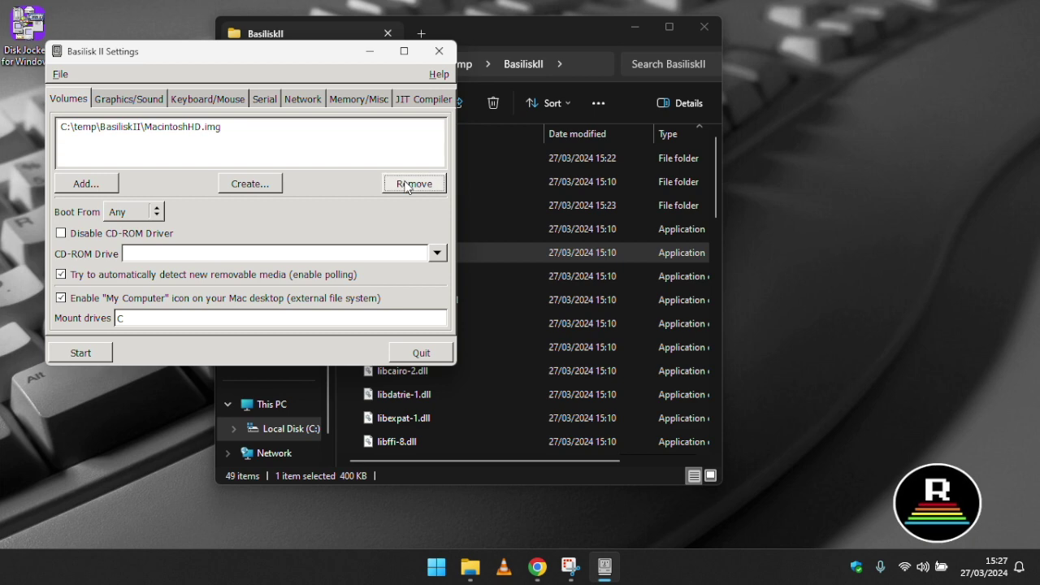
{"action": "left_click", "coordinate": [81, 352]}
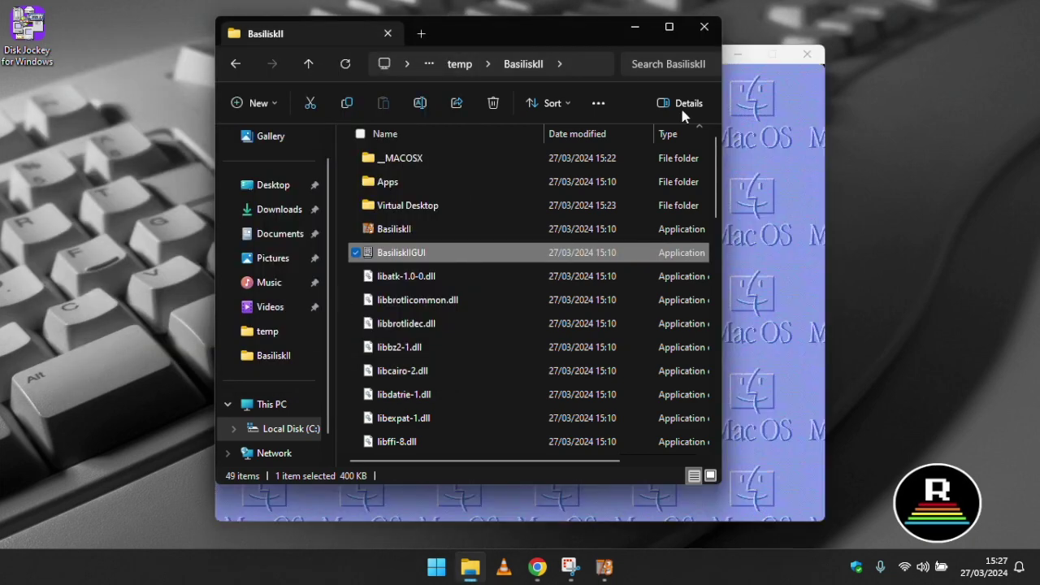
Close the BasiliskII folder window and quit the Mac OS Setup Assistant without completing it.
{"action": "left_click", "coordinate": [714, 28]}
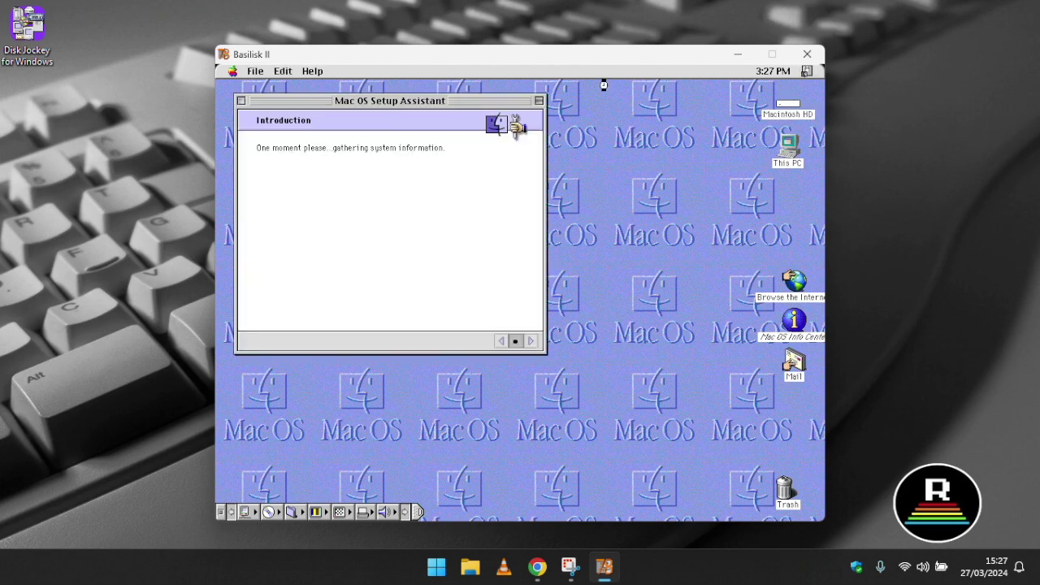
{"action": "left_click", "coordinate": [257, 70]}
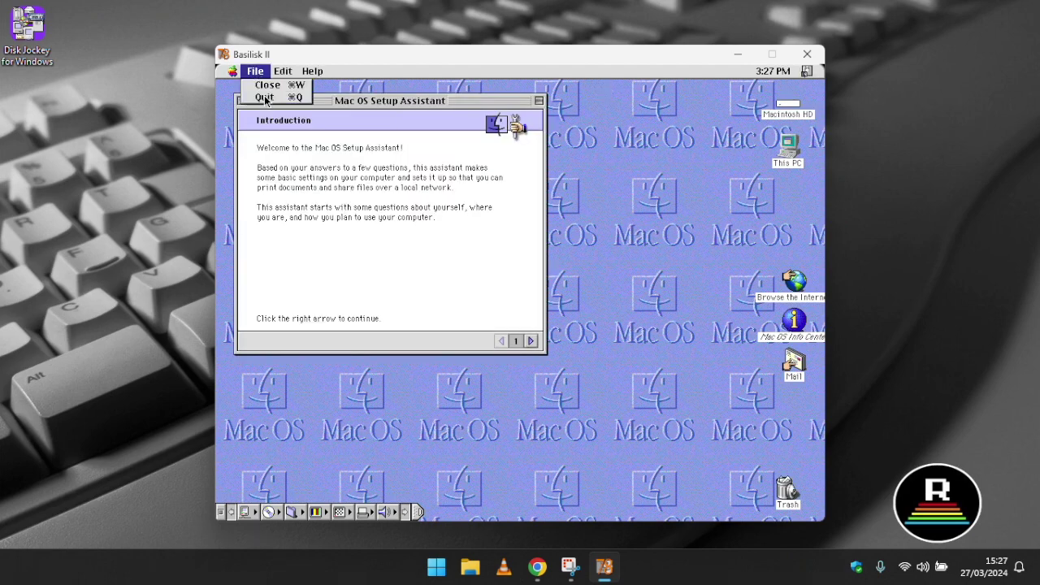
{"action": "left_click", "coordinate": [265, 98]}
{"action": "left_click", "coordinate": [630, 226]}
Set the desktop pattern to French Blue accent dark in the Desktop Pictures control panel and close it.
{"action": "left_click", "coordinate": [234, 72]}
{"action": "mouse_move", "coordinate": [273, 185]}
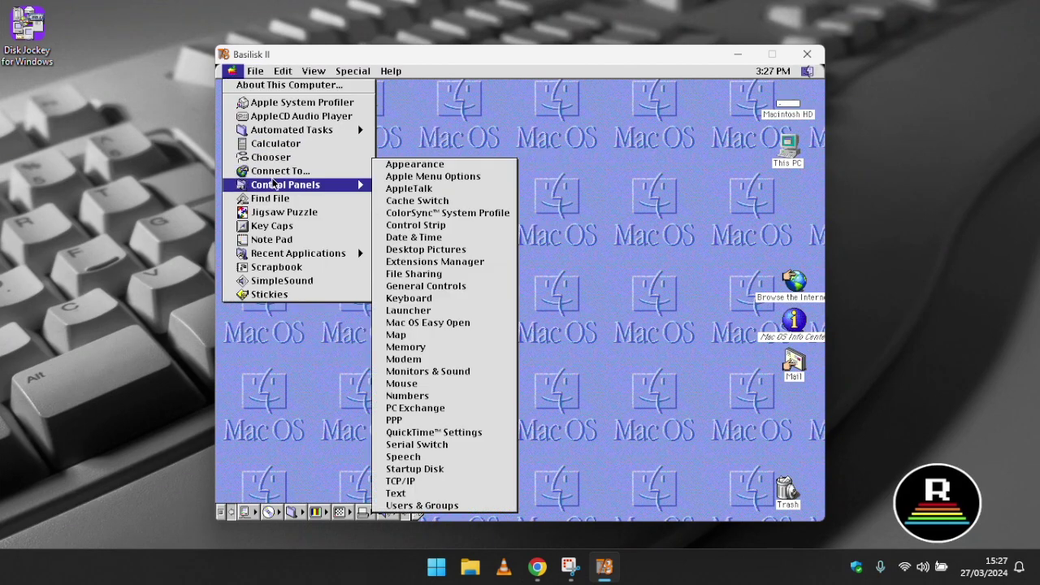
{"action": "left_click", "coordinate": [455, 254]}
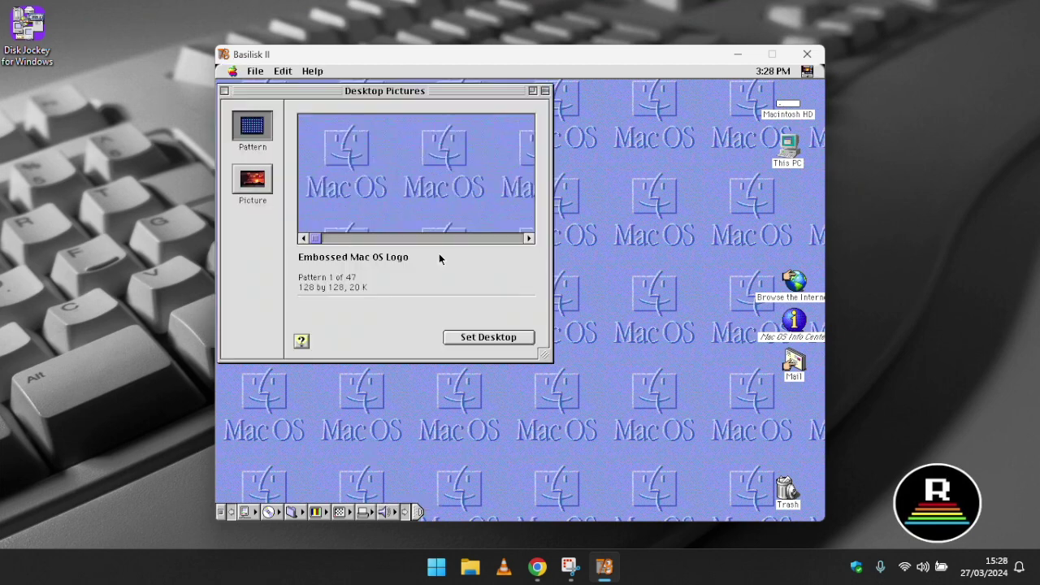
{"action": "left_click", "coordinate": [527, 240]}
{"action": "left_click_drag", "start_coordinate": [527, 240], "coordinate": [528, 240]}
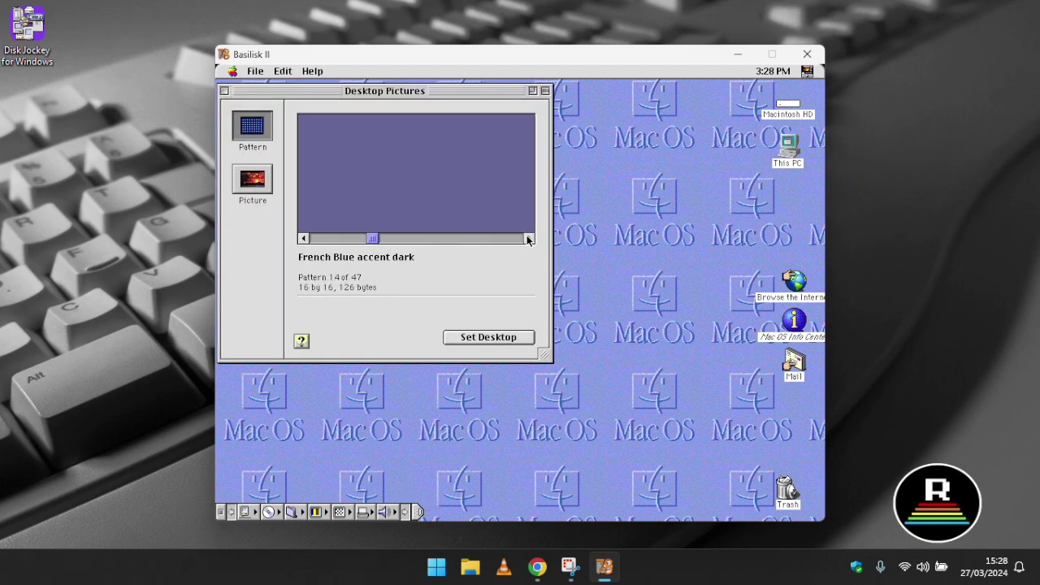
{"action": "left_click", "coordinate": [501, 336]}
{"action": "left_click", "coordinate": [224, 90]}
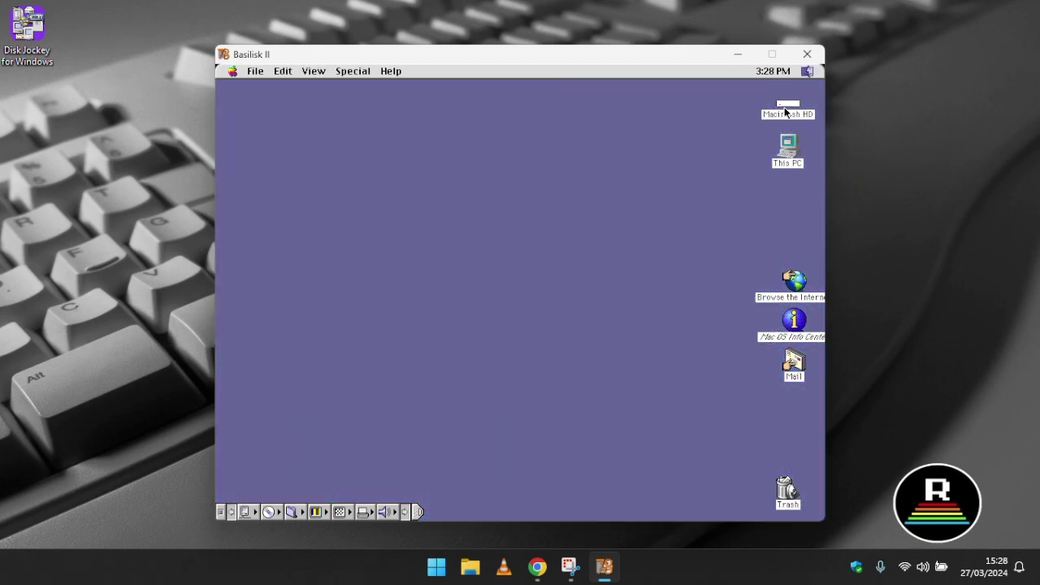